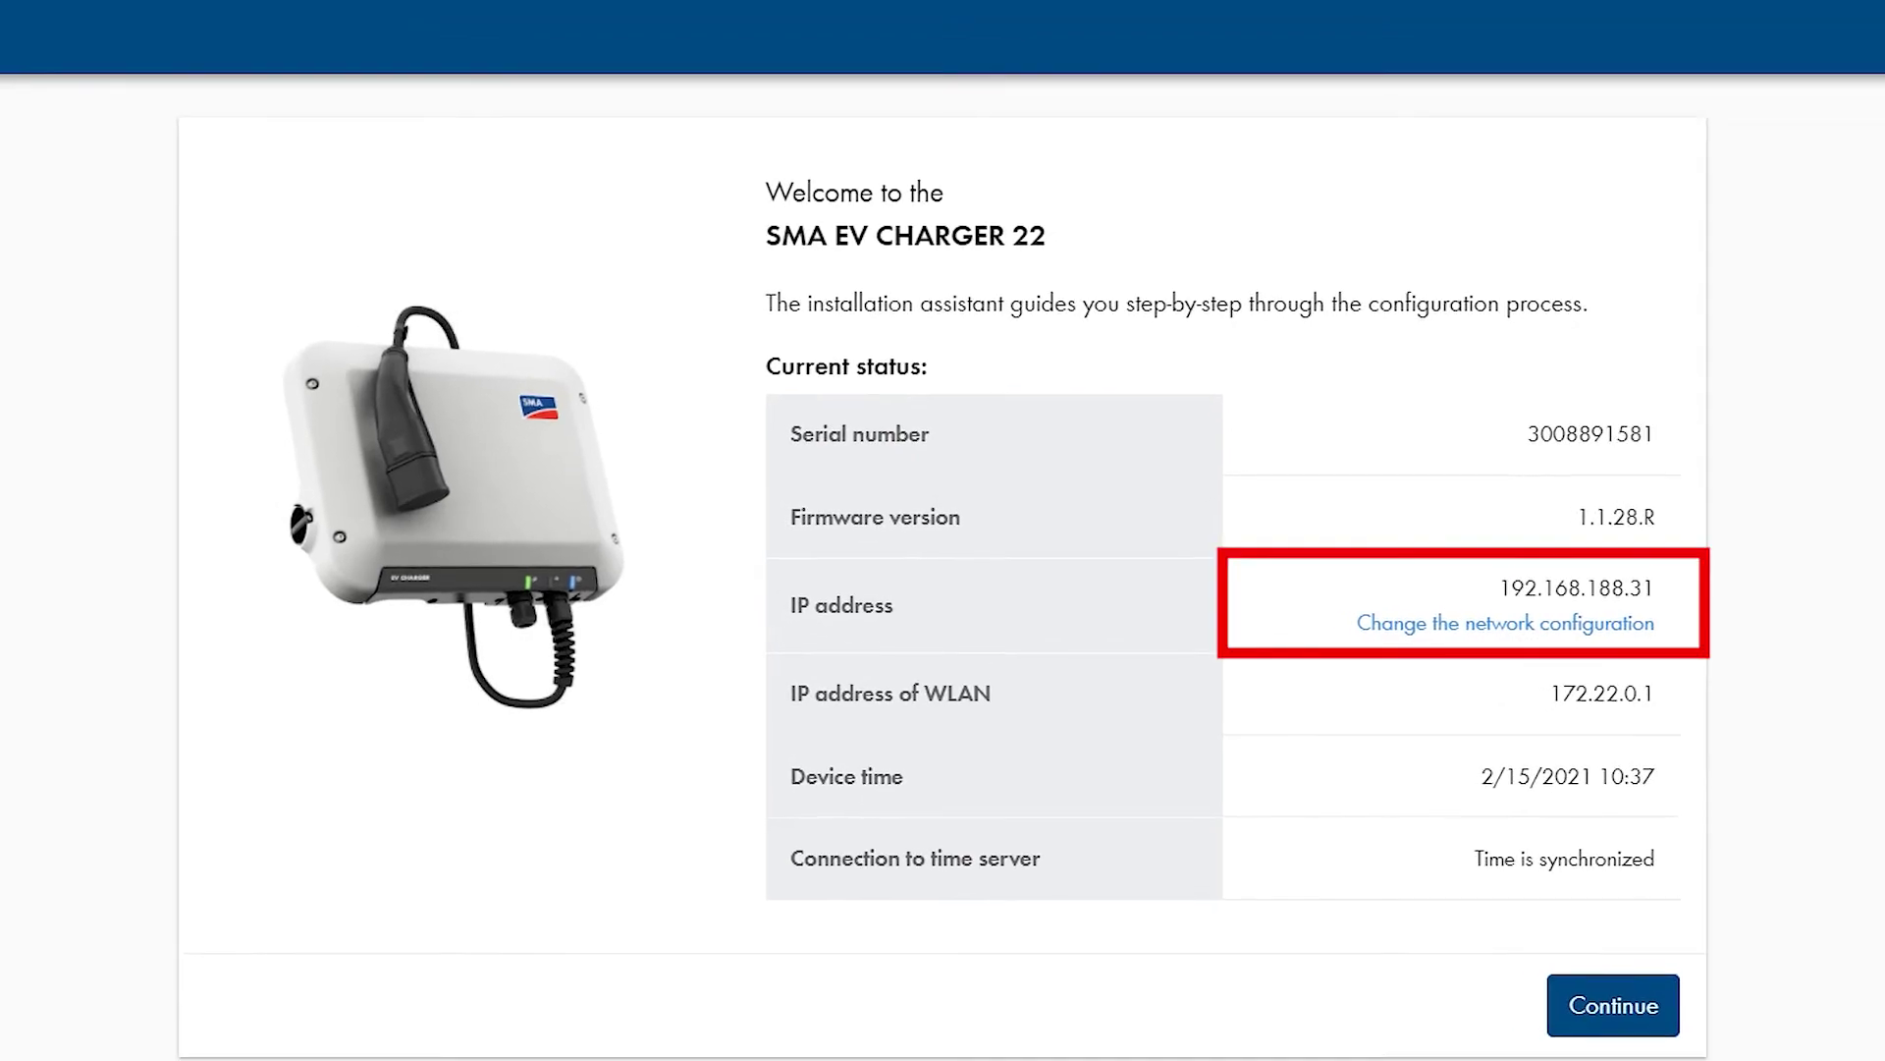
click(1648, 626)
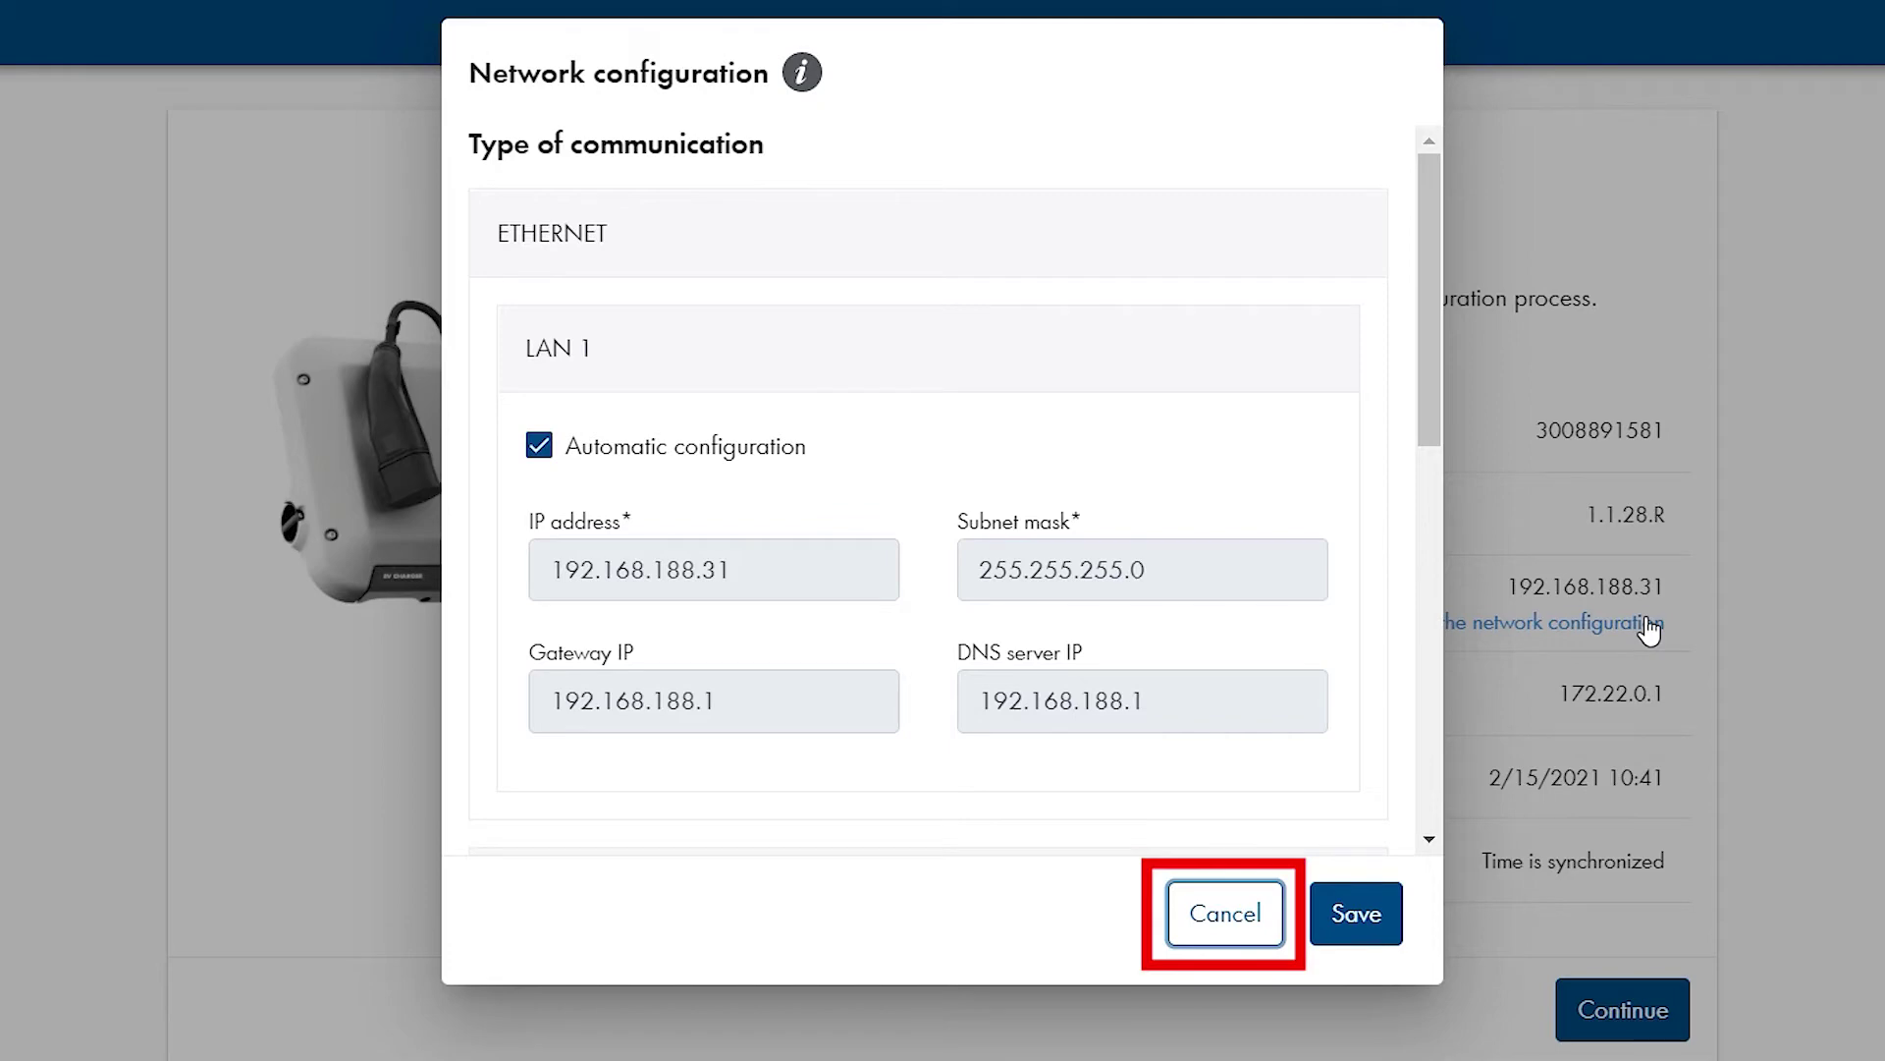
- Leave network settings unsaved and proceed to administrator registration
click(1249, 901)
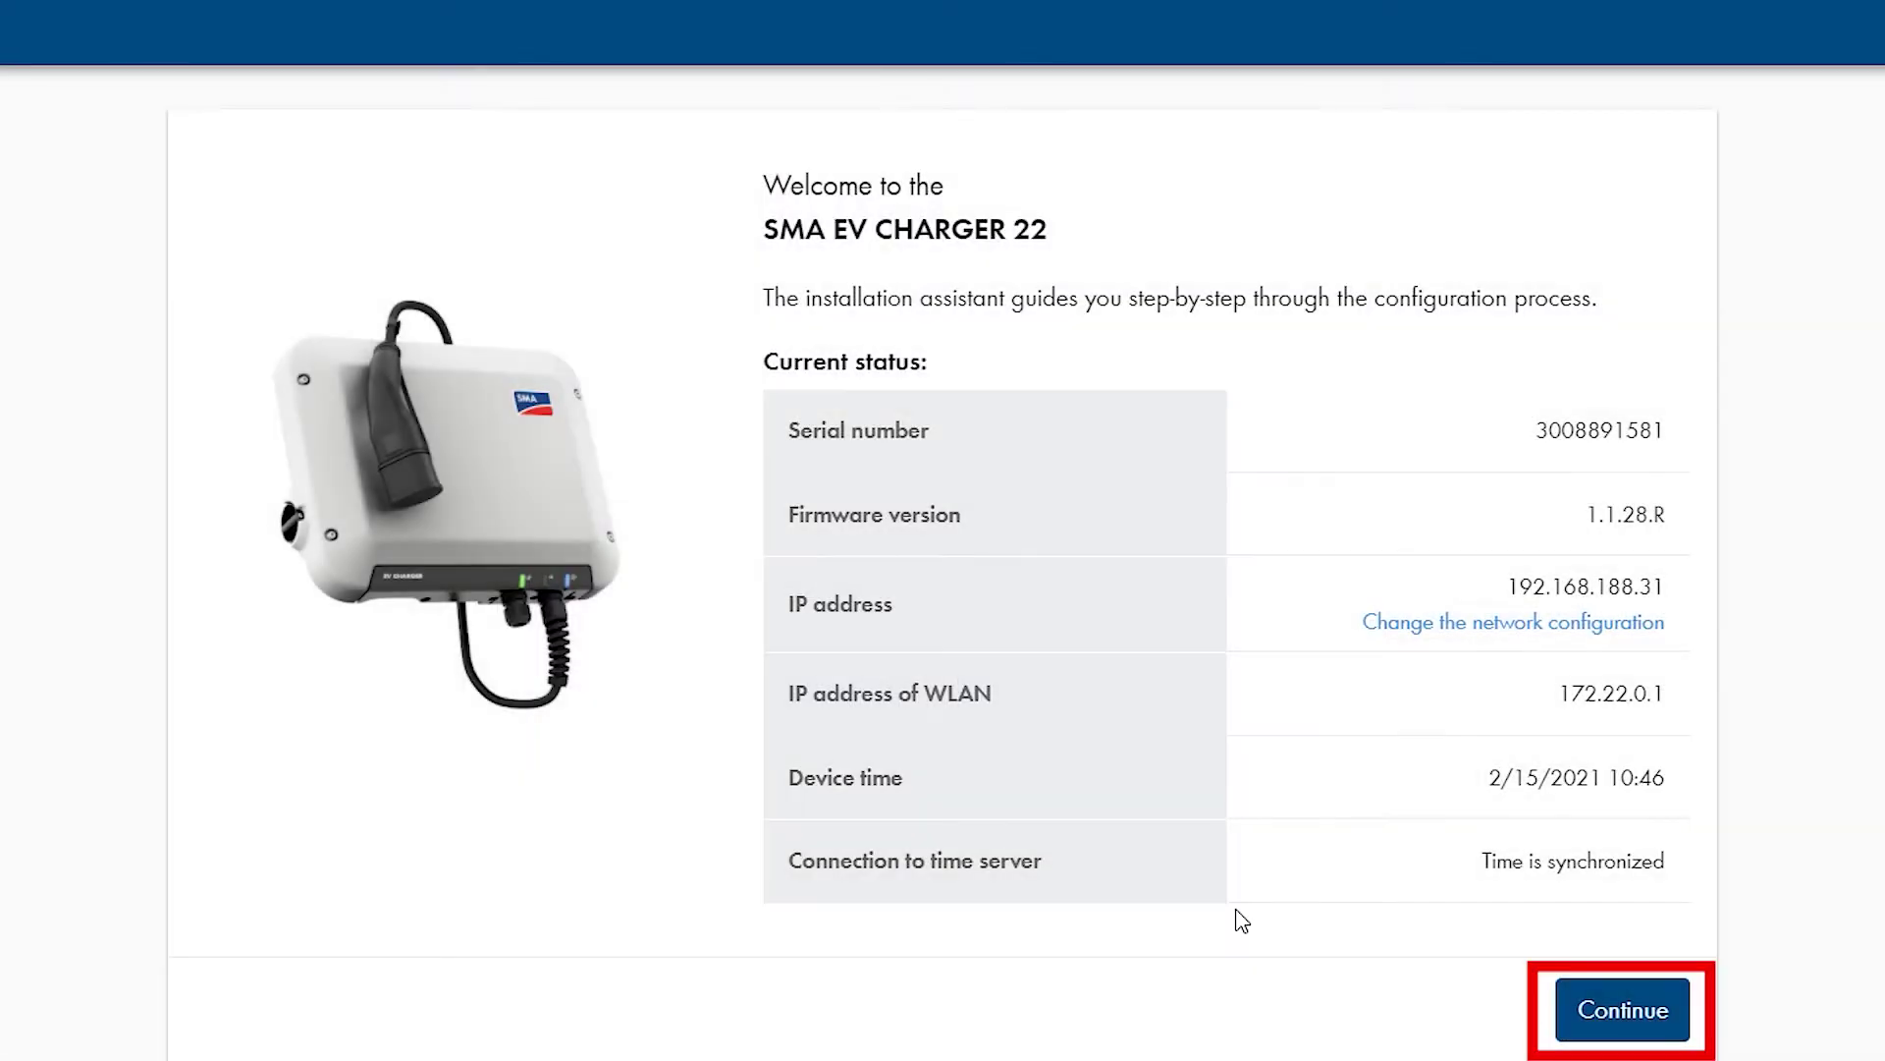
click(1617, 1008)
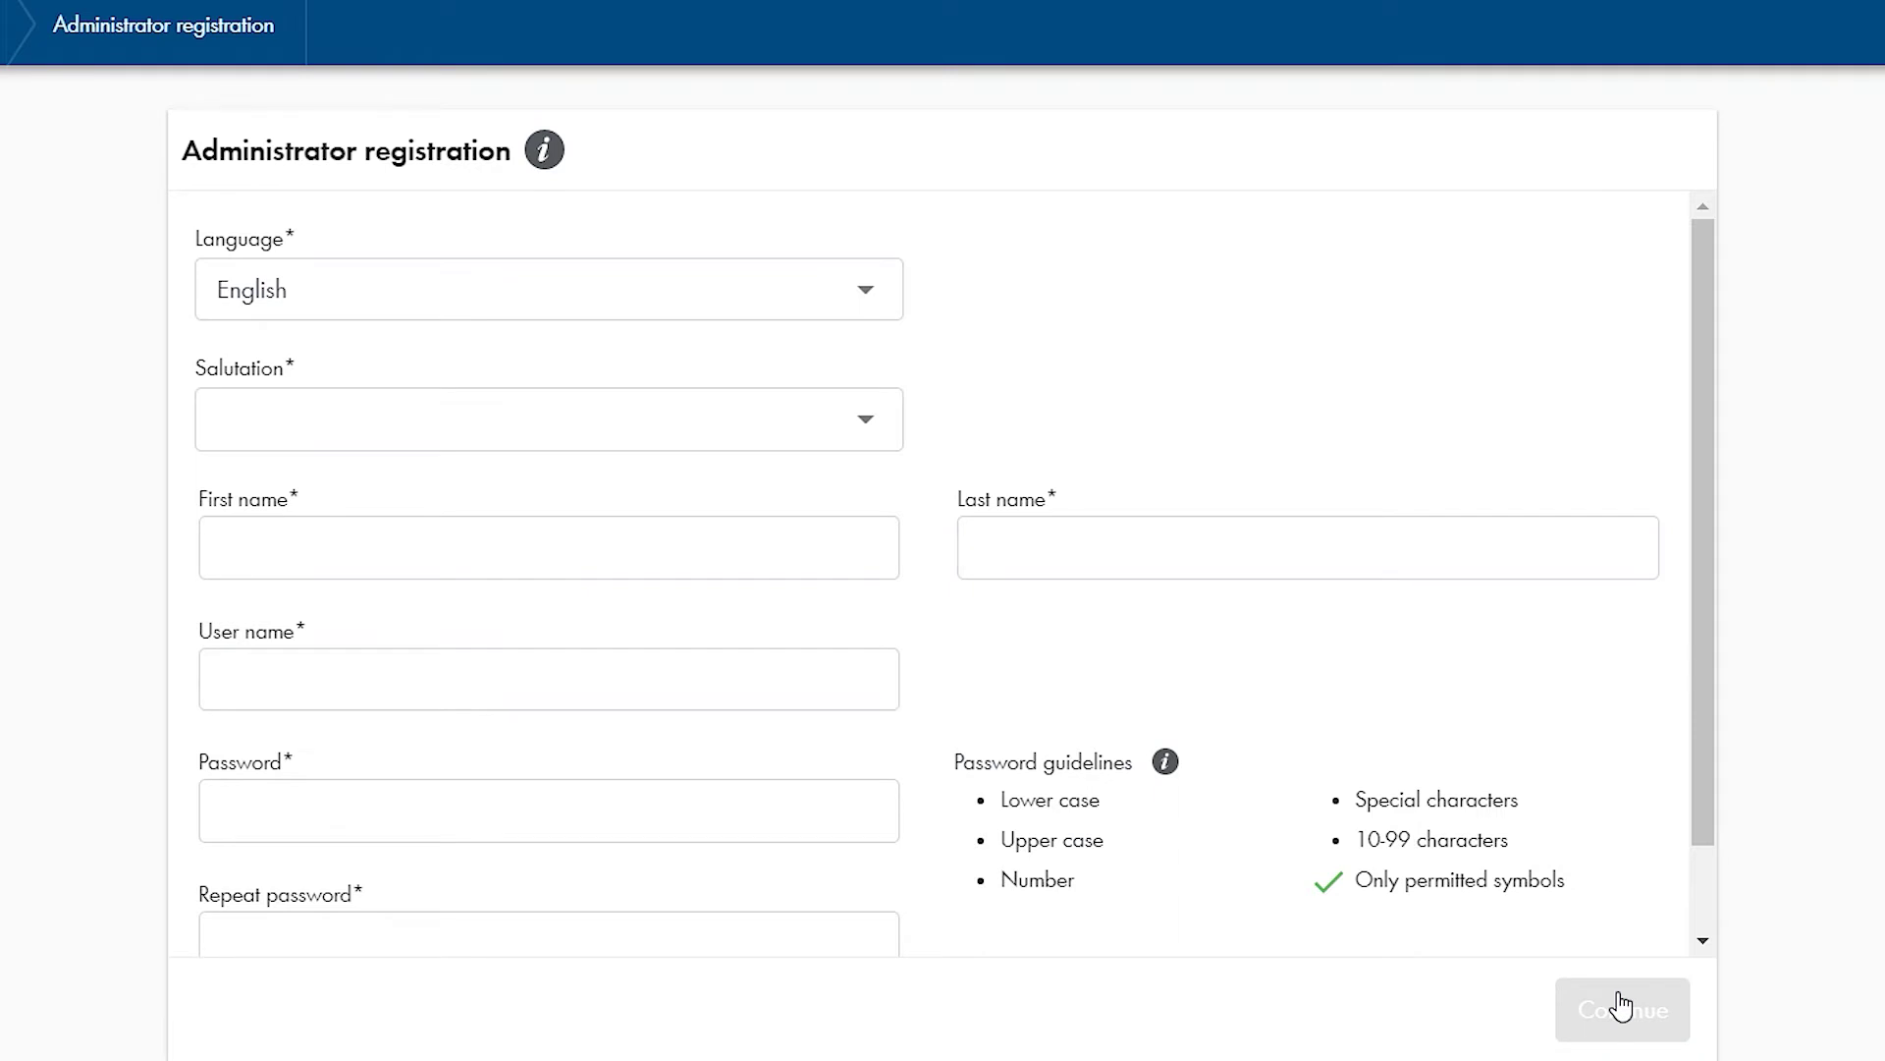
- Register the administrator as Mr. with first/last name, user name and matching password
click(830, 420)
click(724, 541)
text(J)
key(Tab)
text(D)
key(Tab)
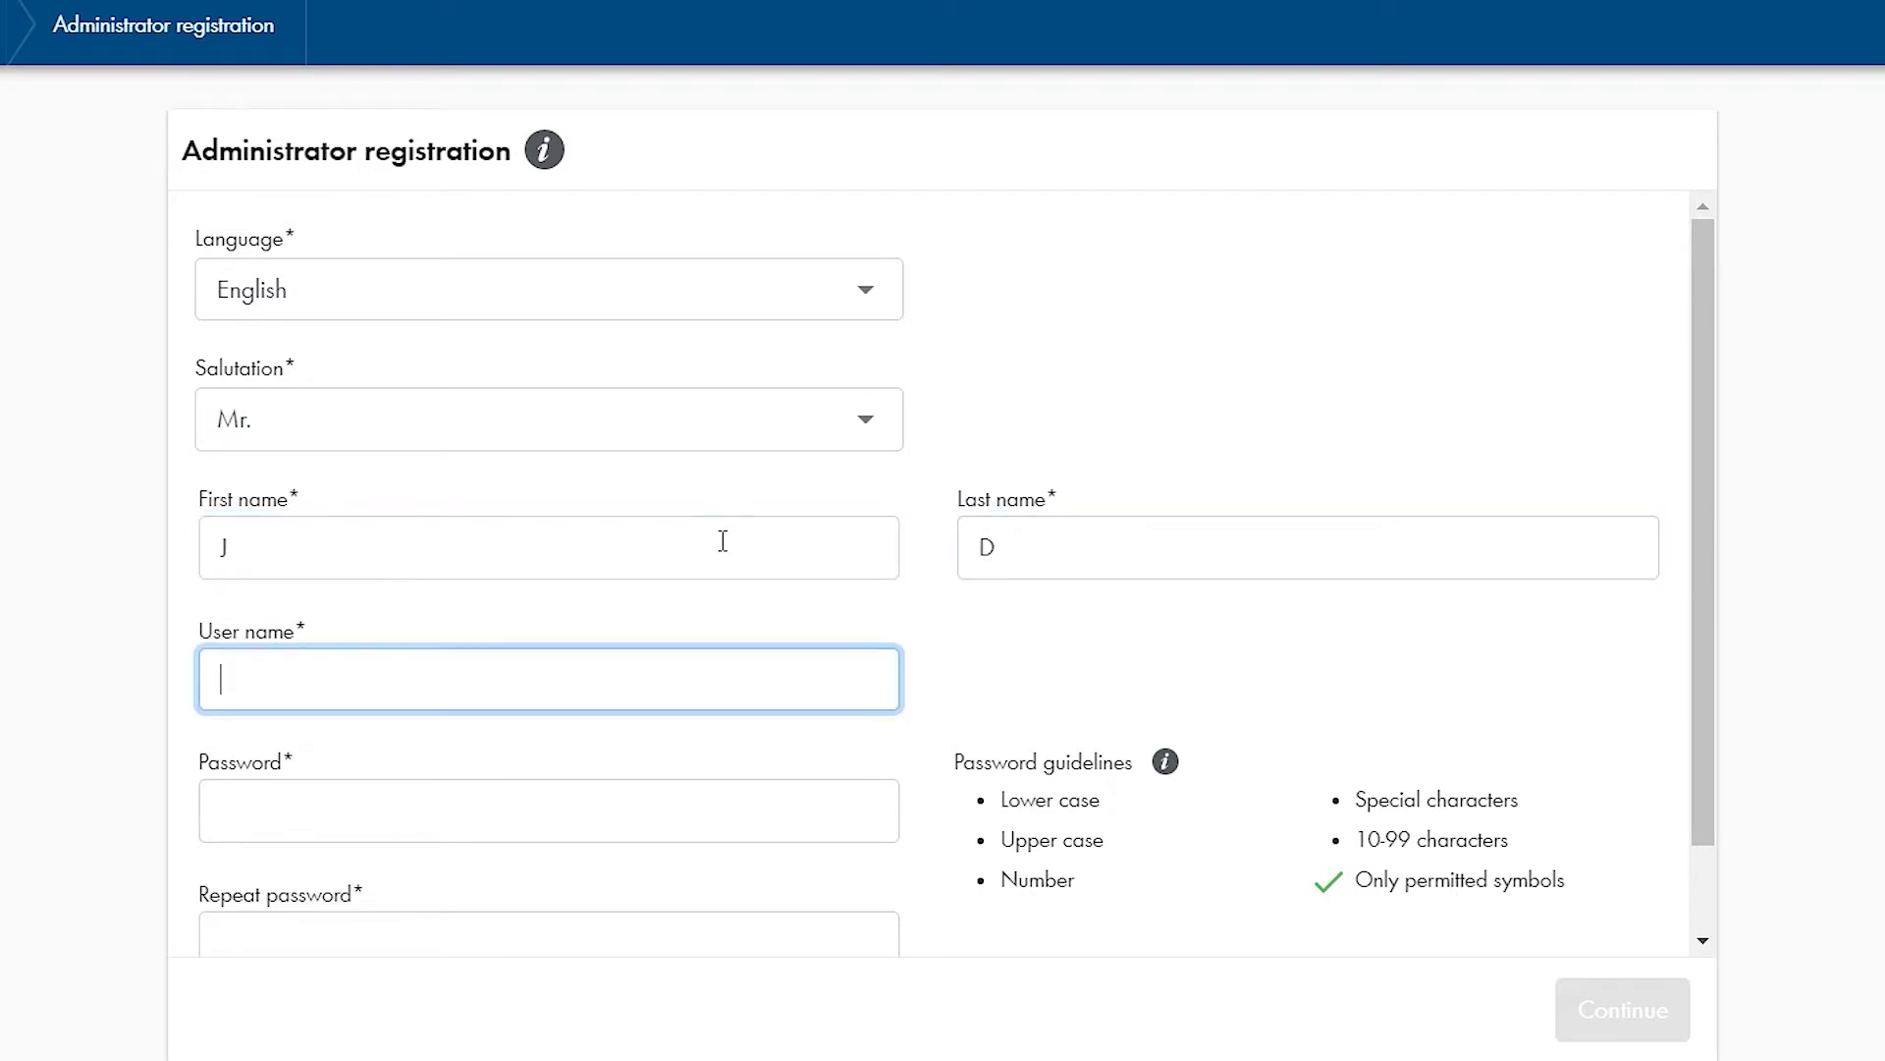
text(admin)
key(Tab)
key(Tab)
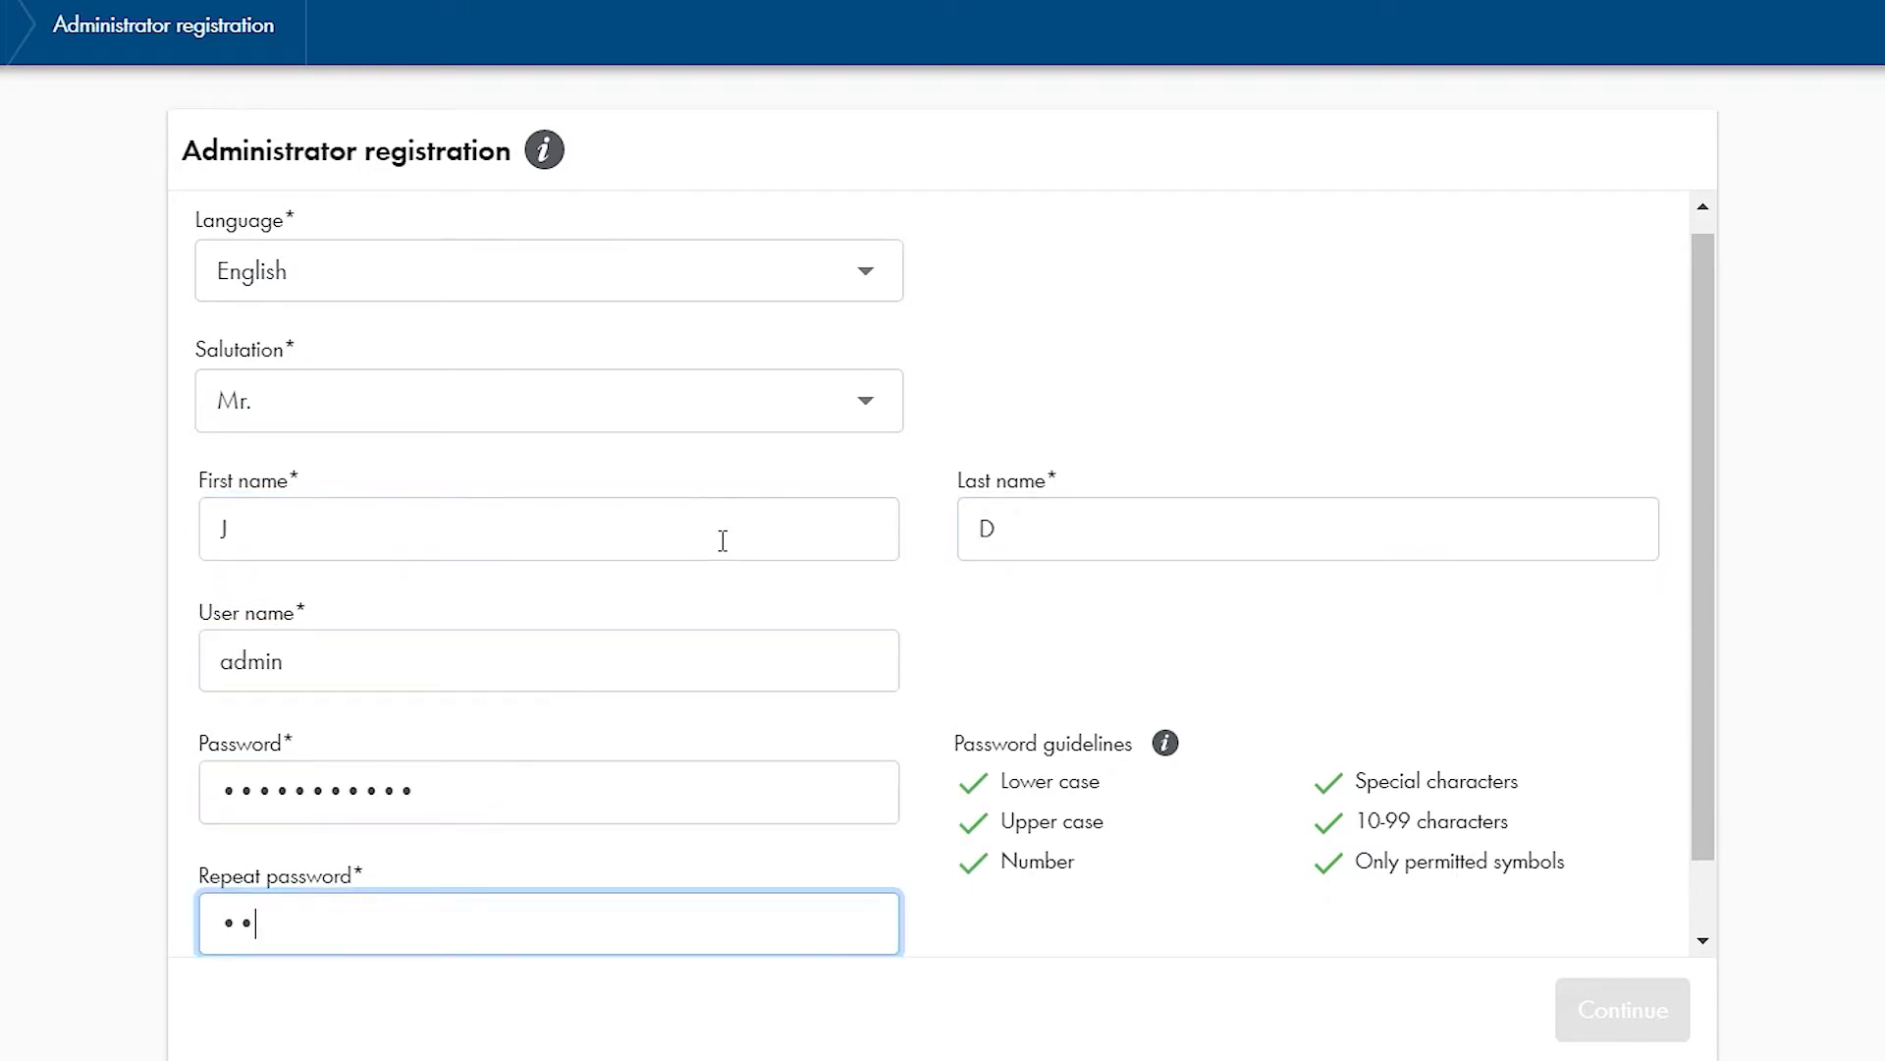
click(1628, 1014)
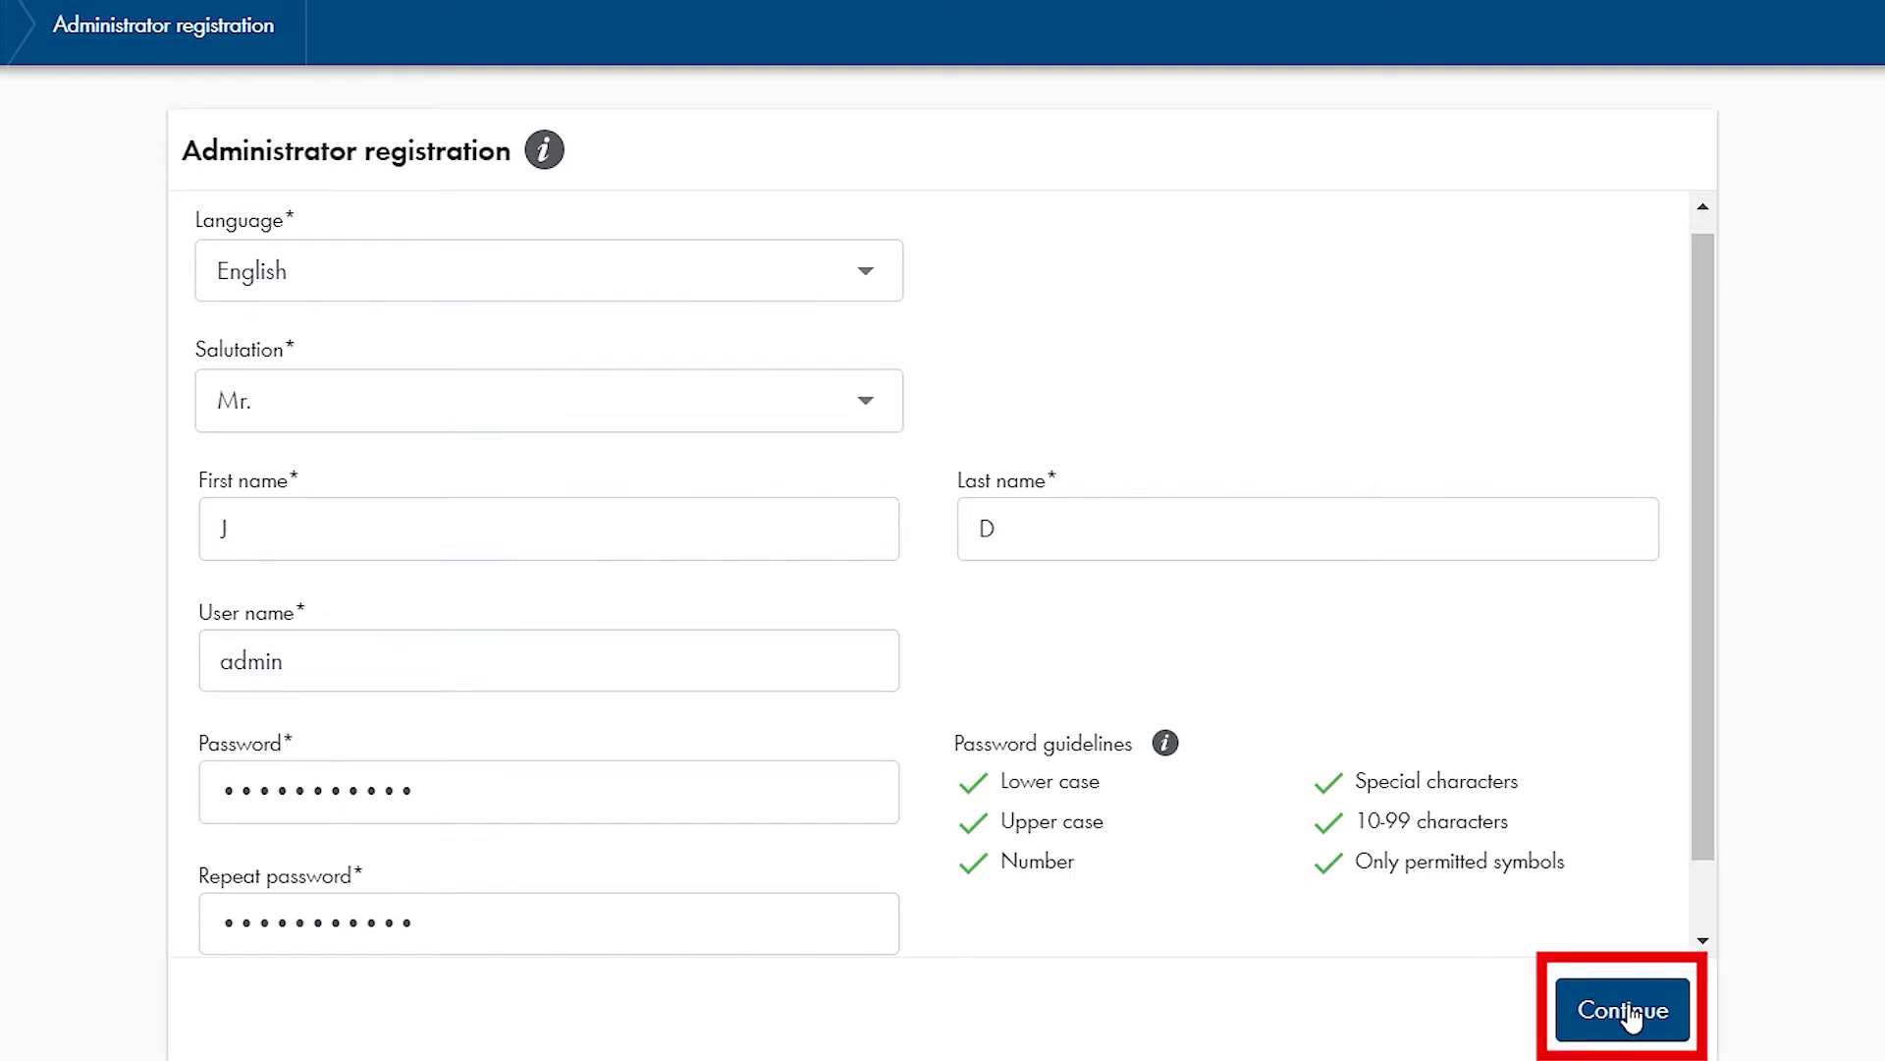
- Submit the administrator account, name the charger My EVC and keep meter operation at interconnection enabled
click(1628, 1013)
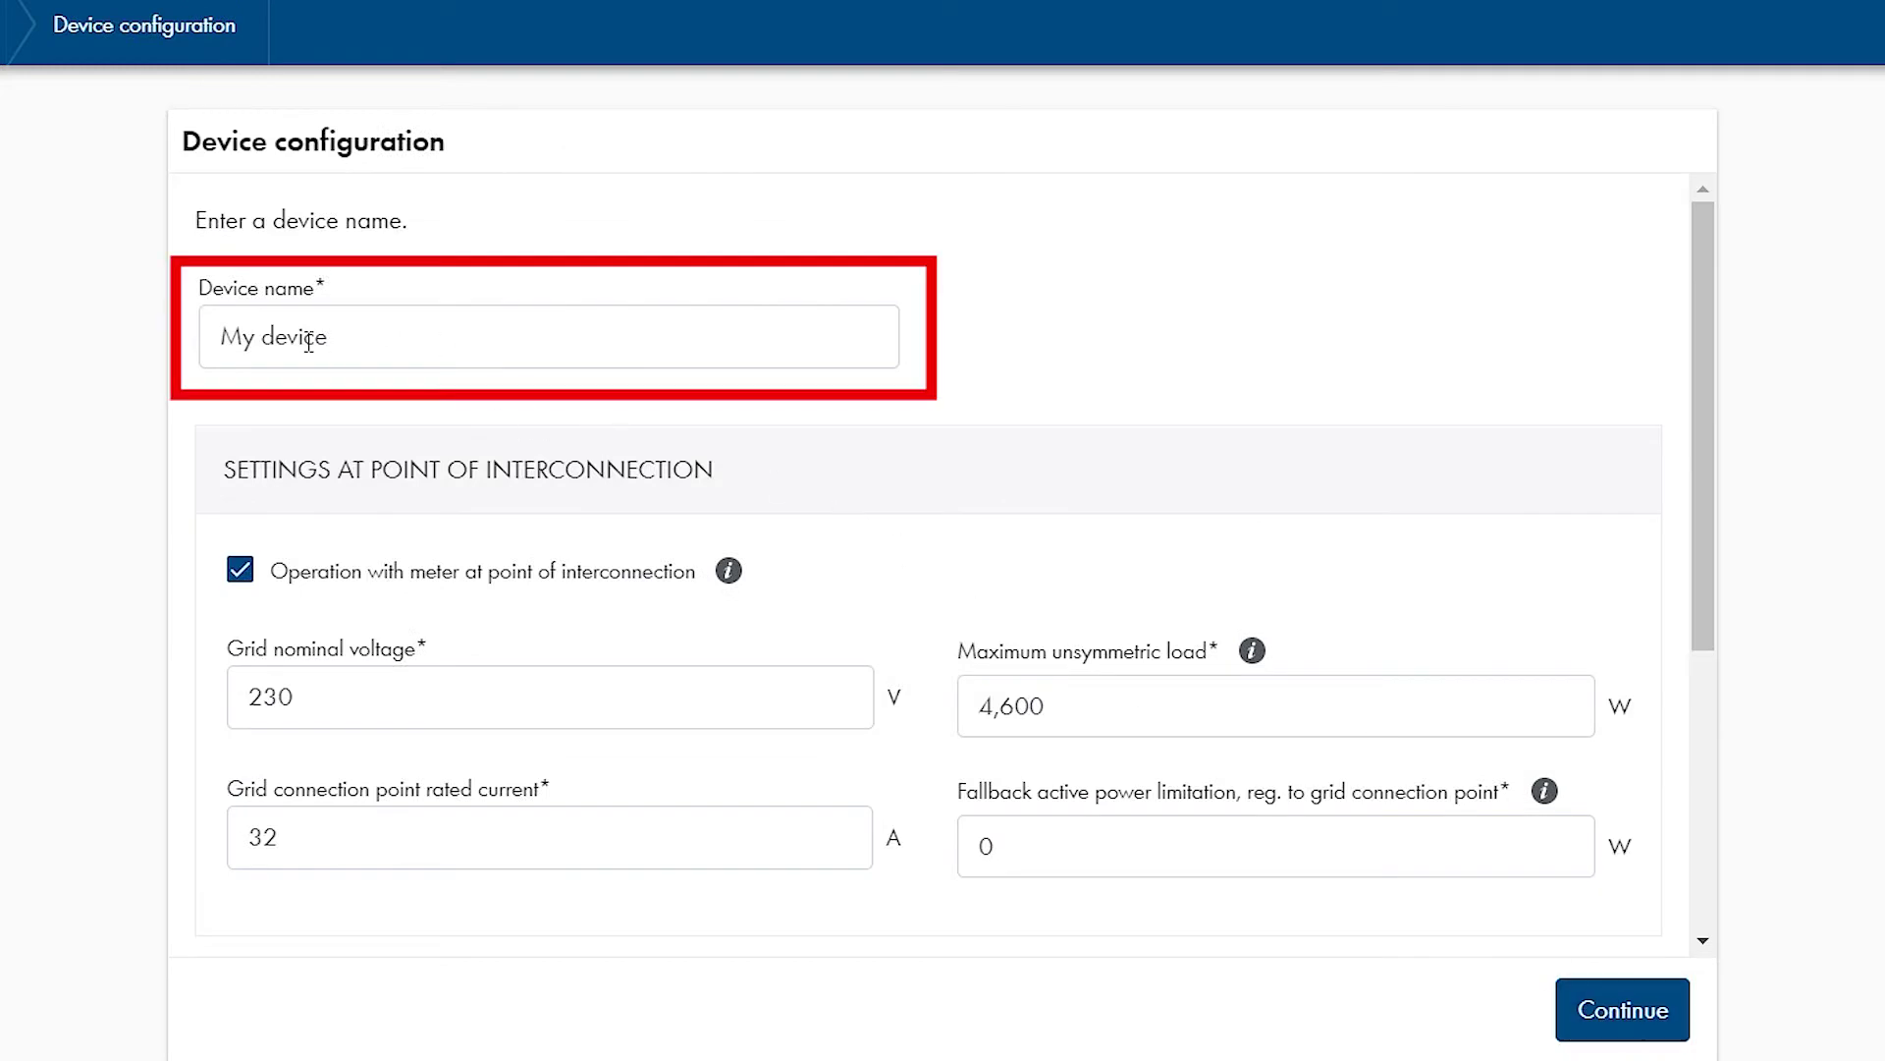
double_click(291, 326)
text(EV)
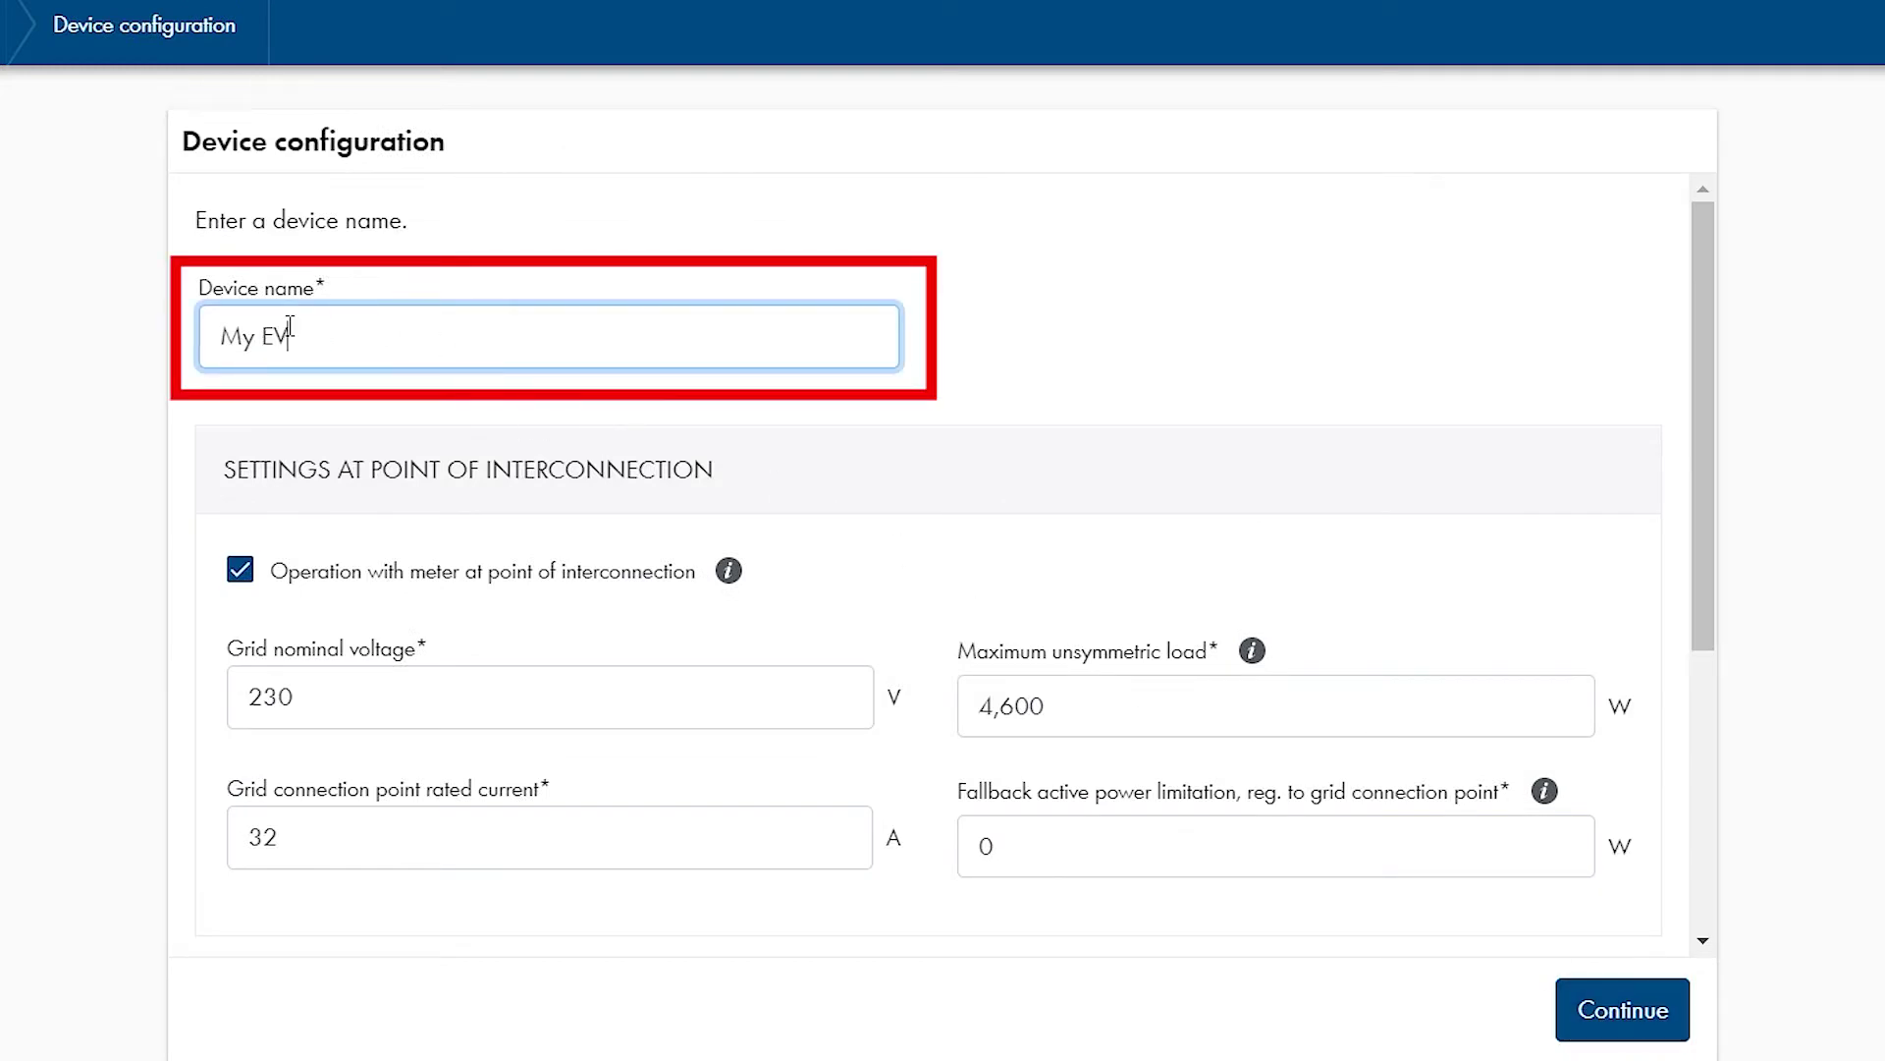
text(C)
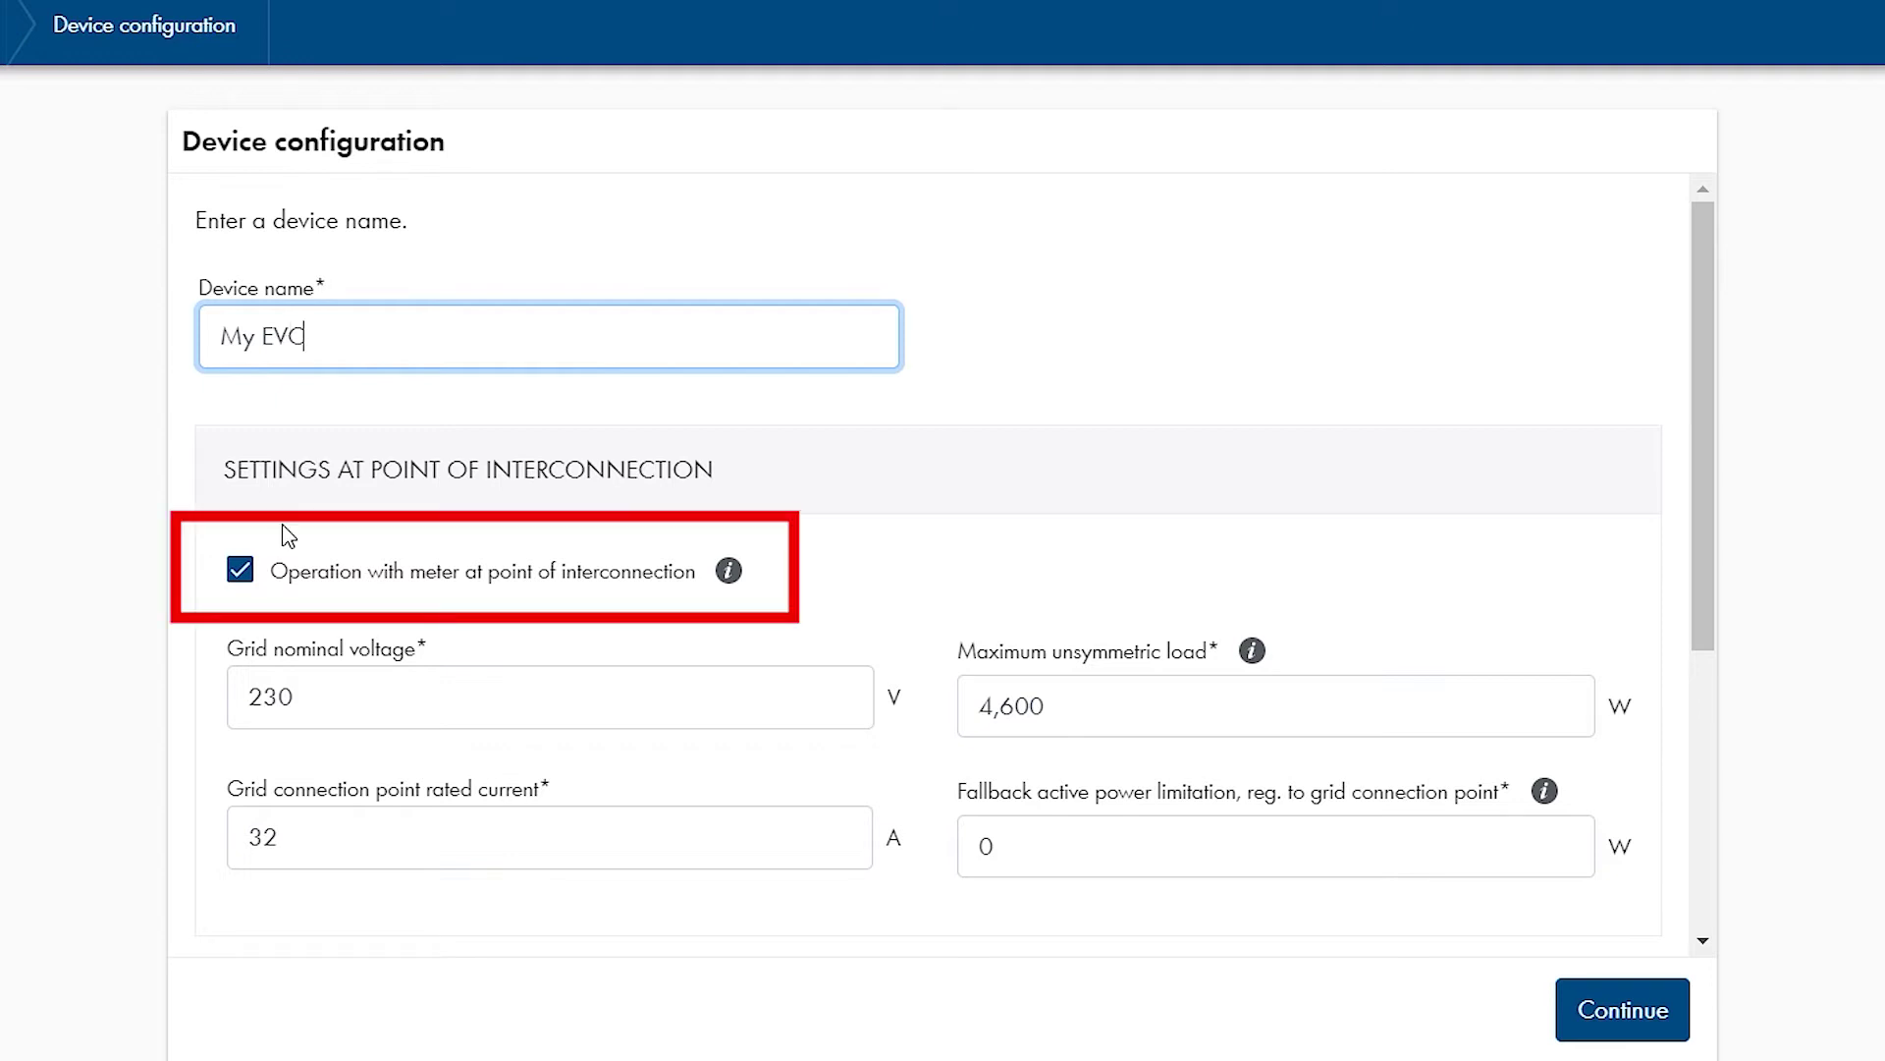
click(248, 573)
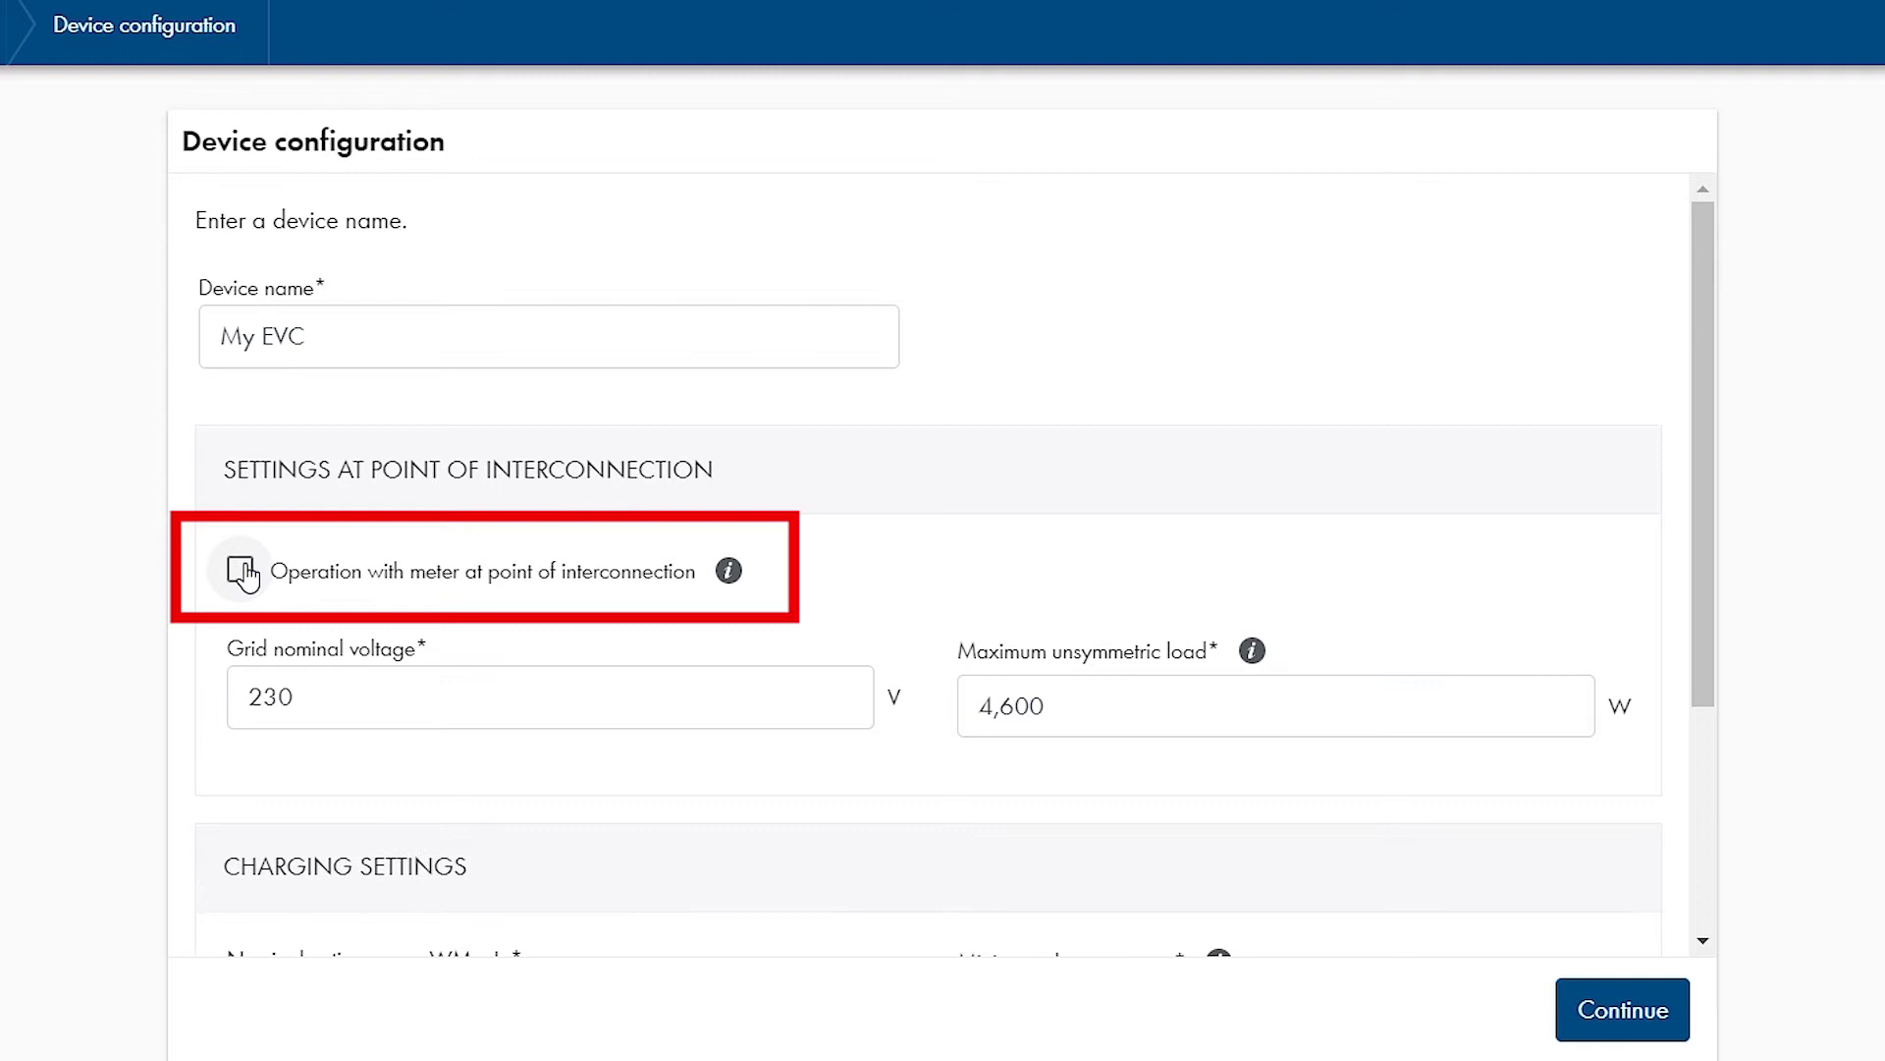
click(242, 572)
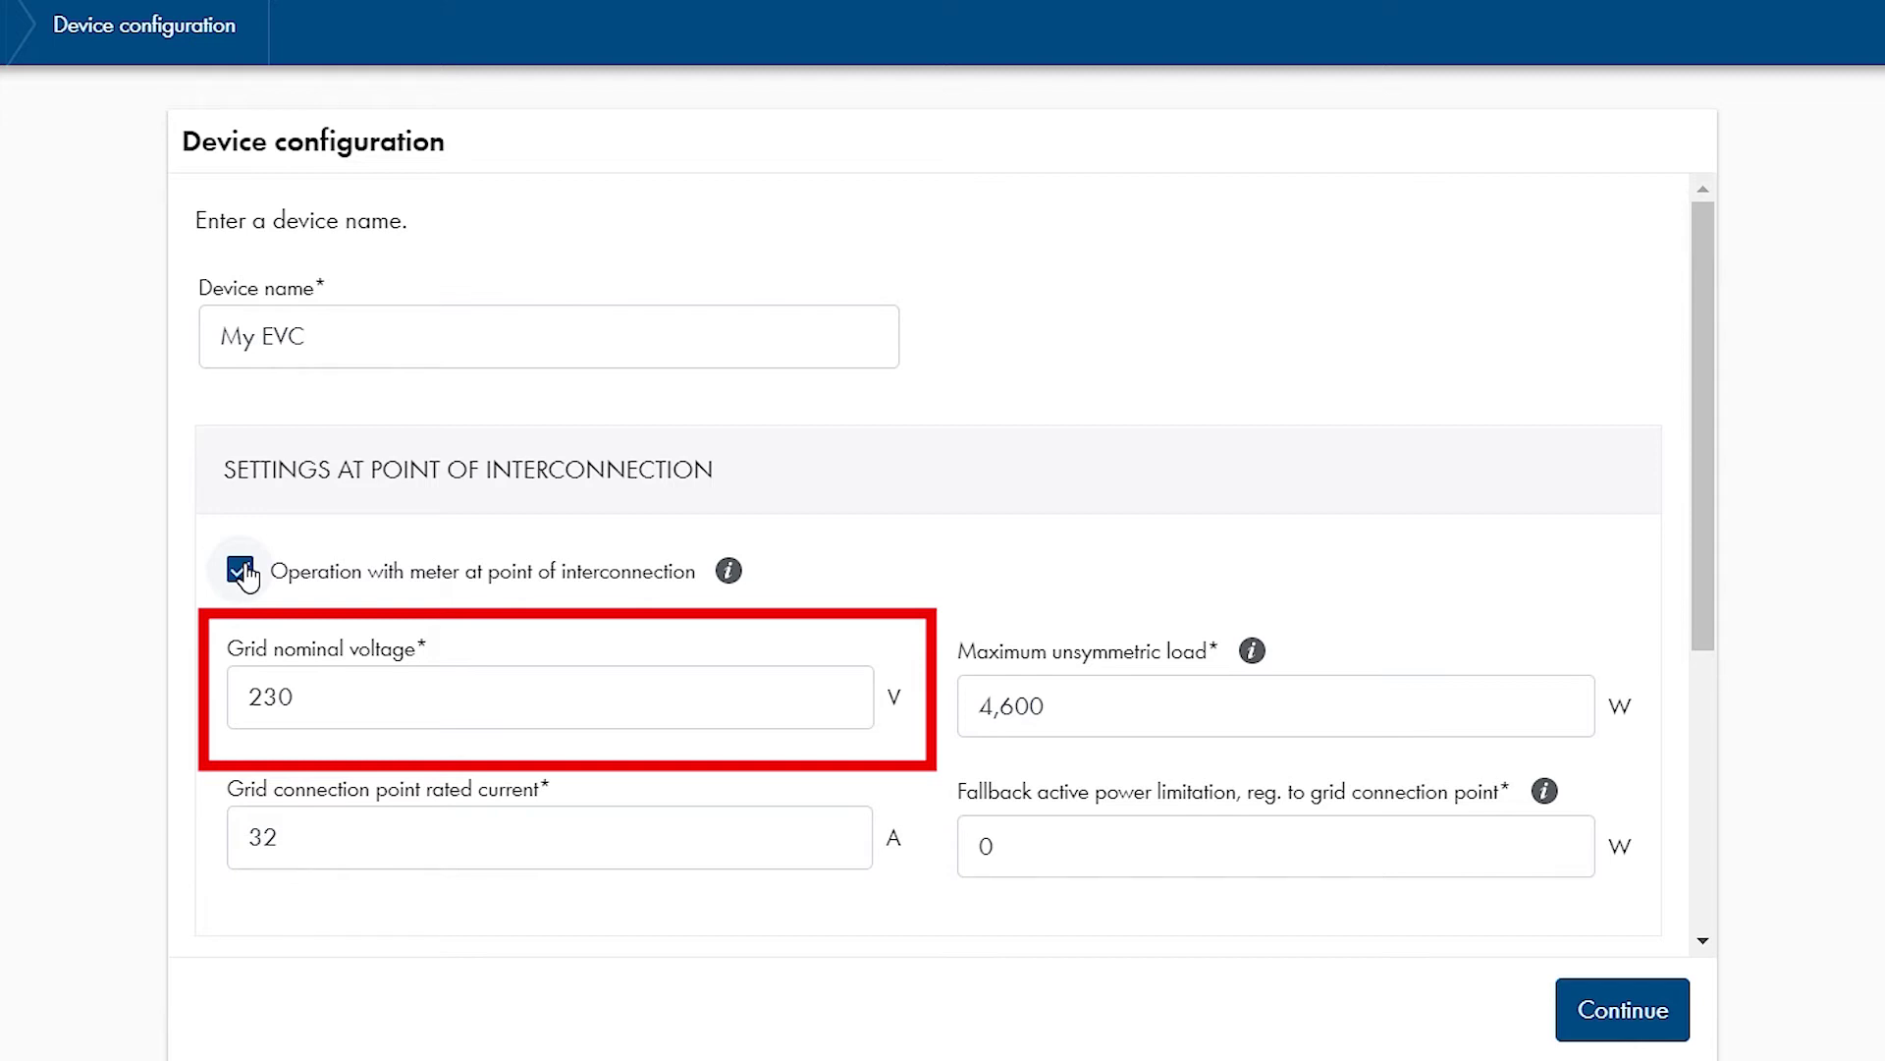
click(351, 697)
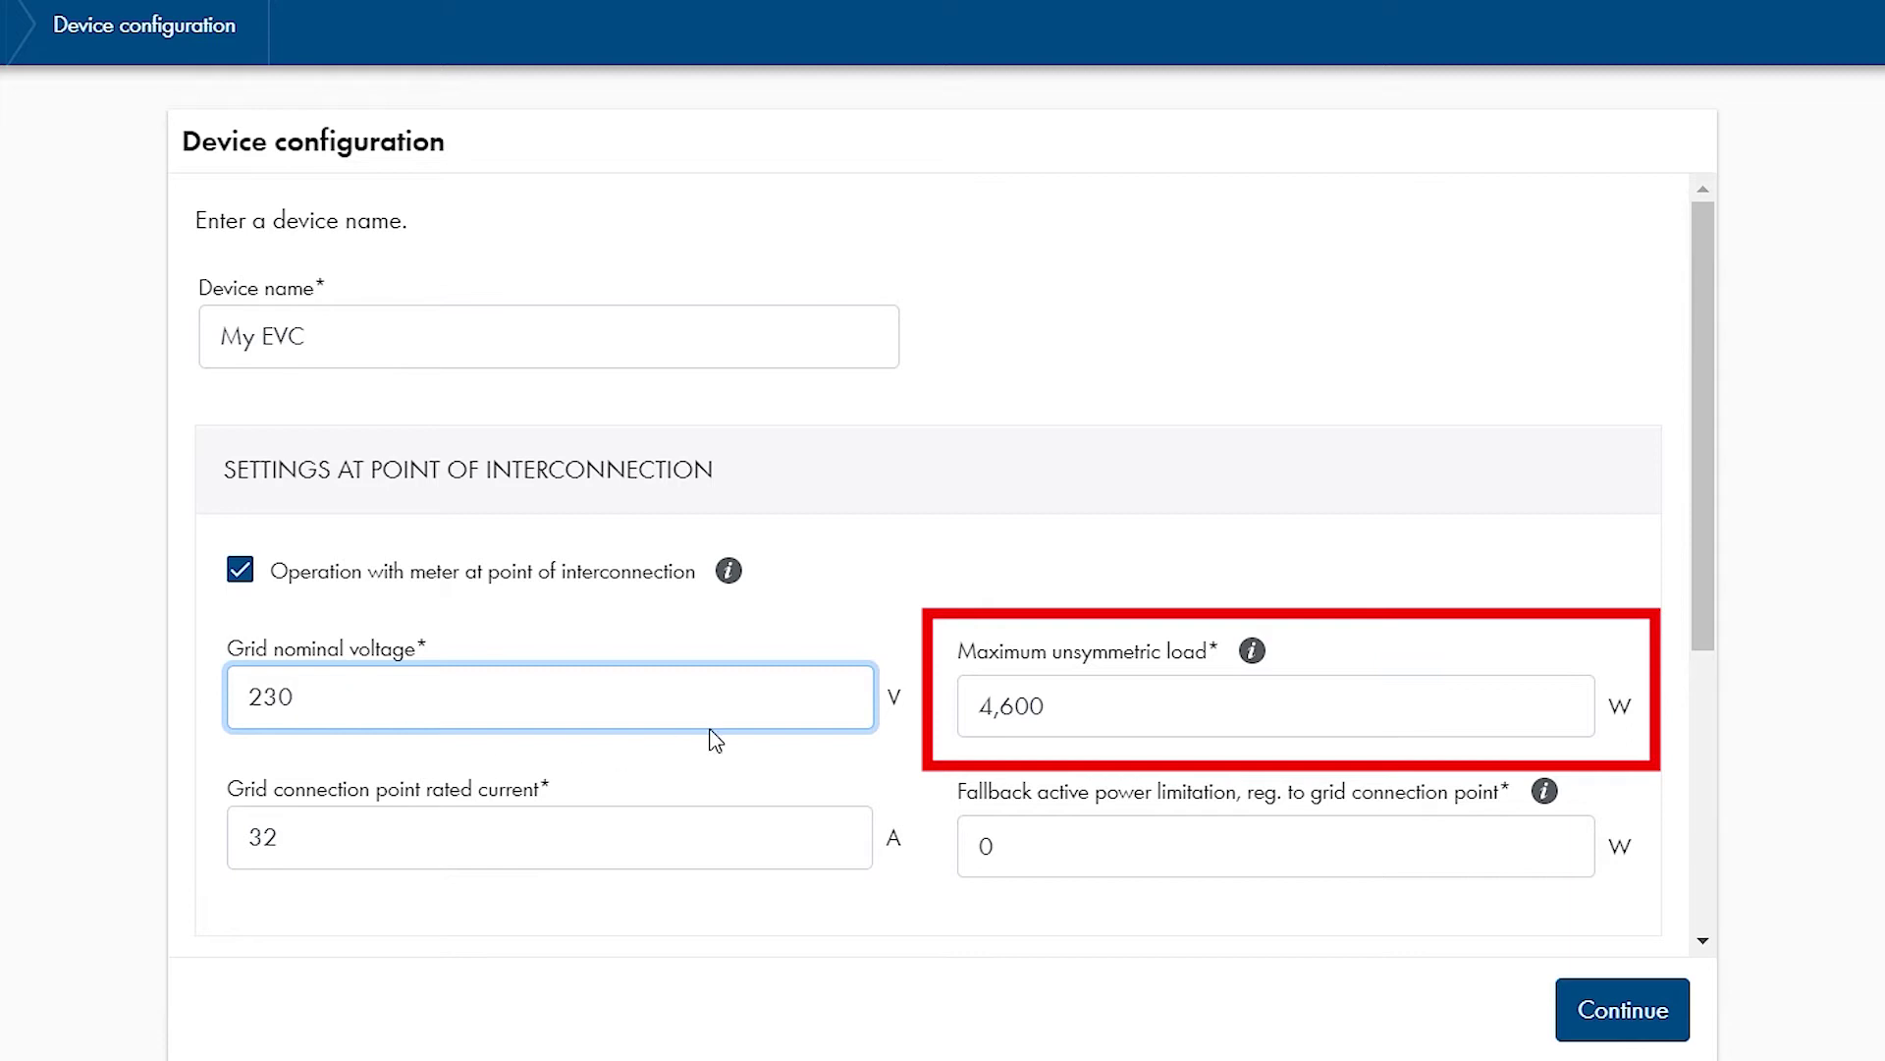
click(1193, 710)
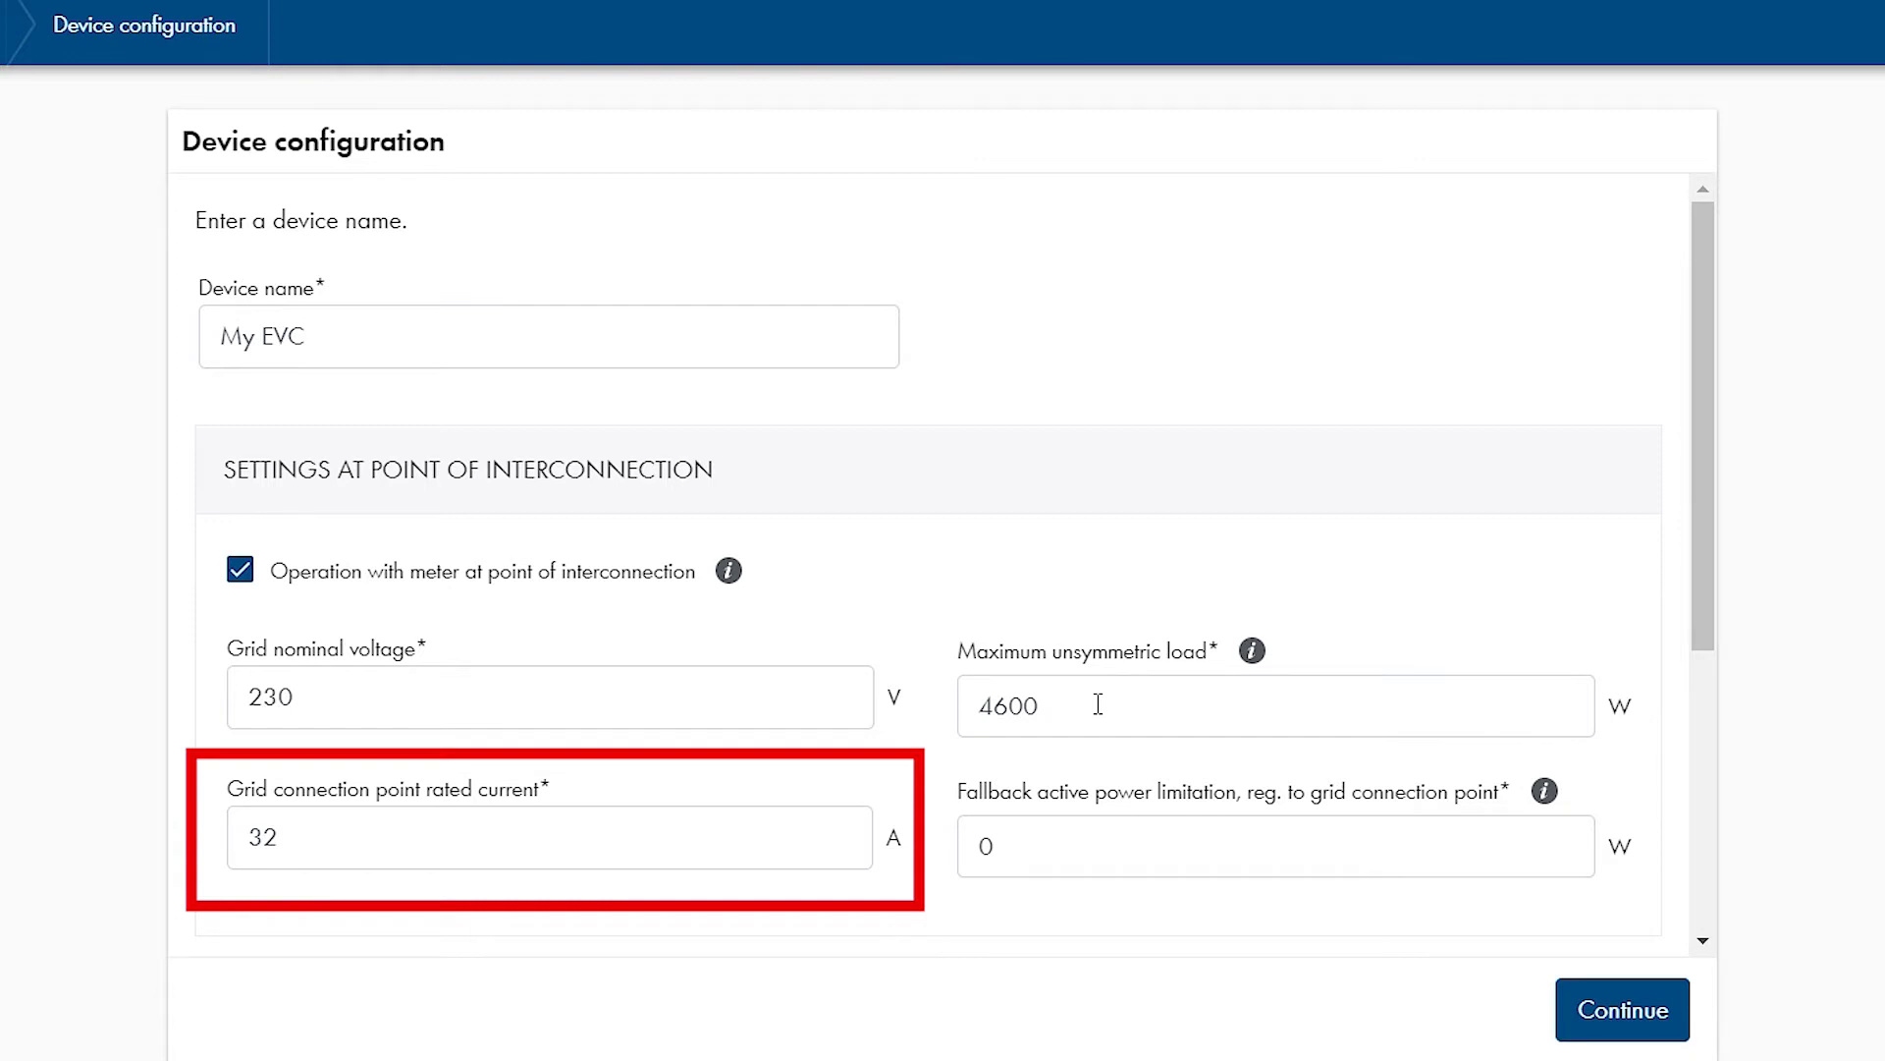
click(743, 817)
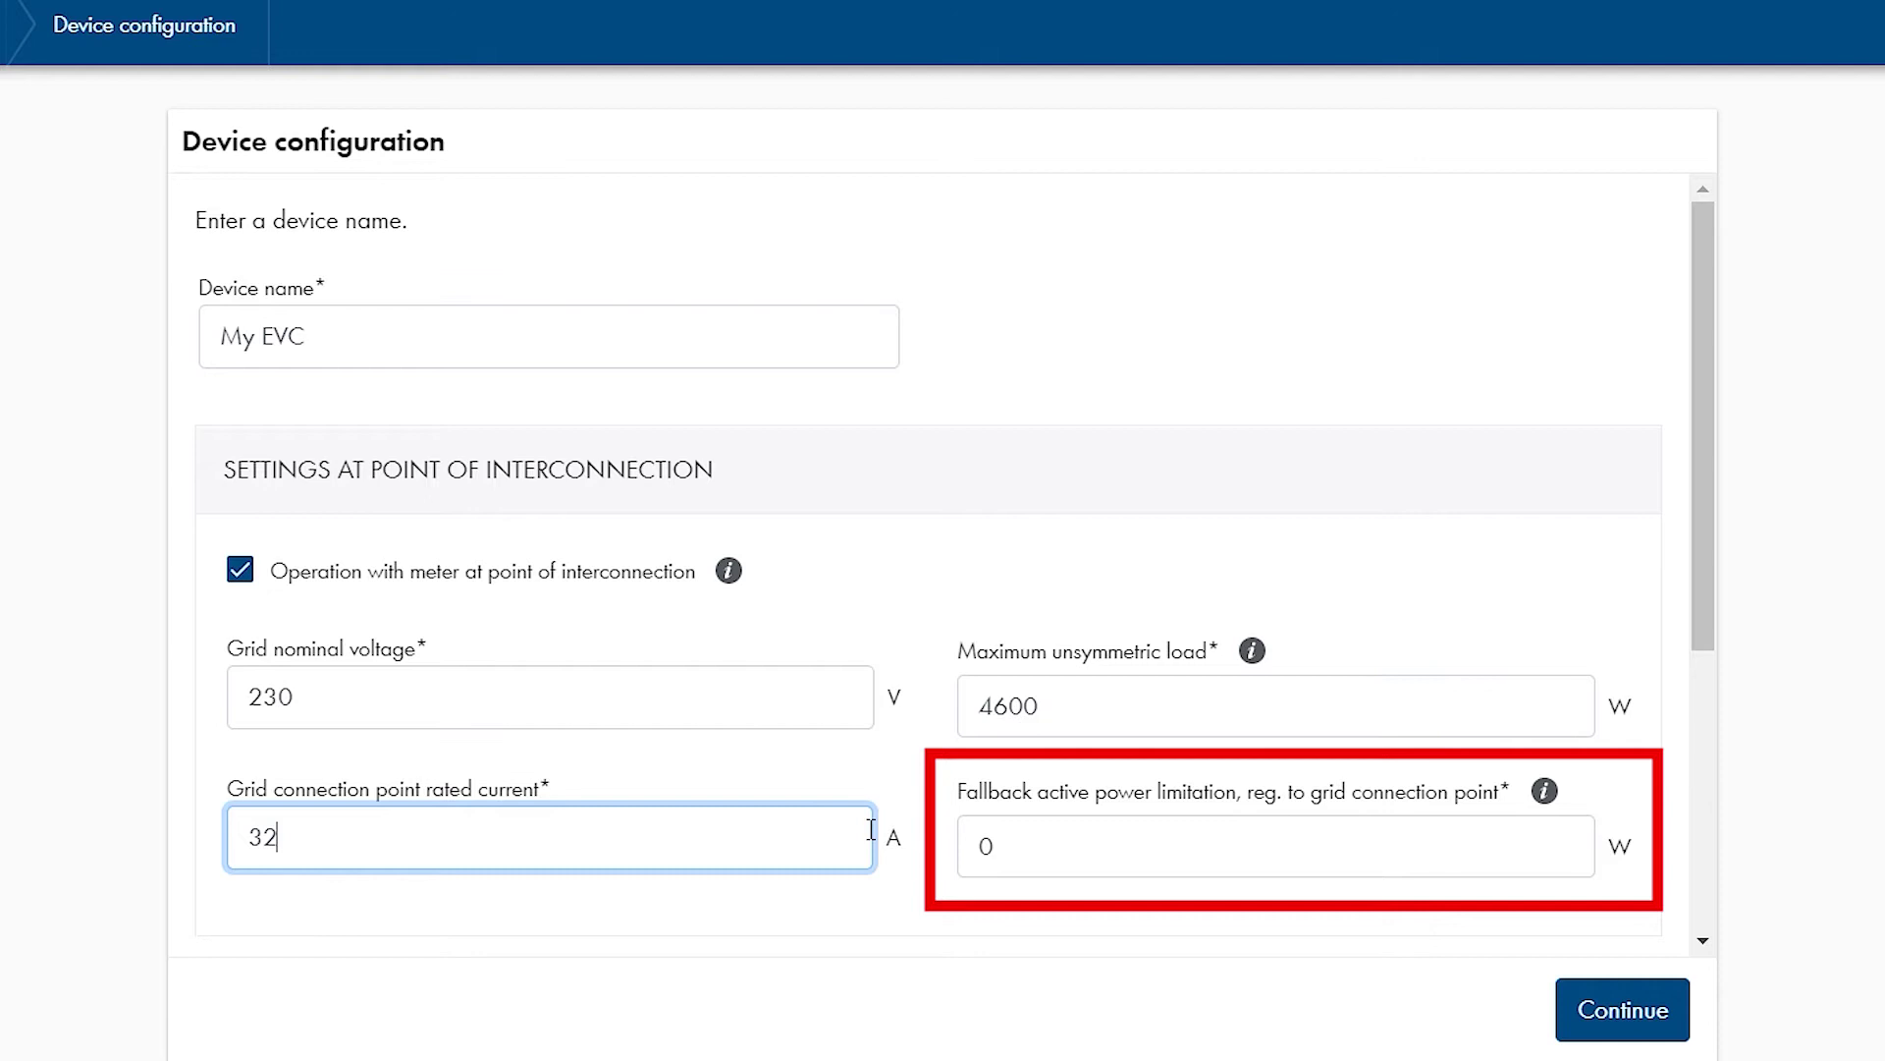
click(1098, 850)
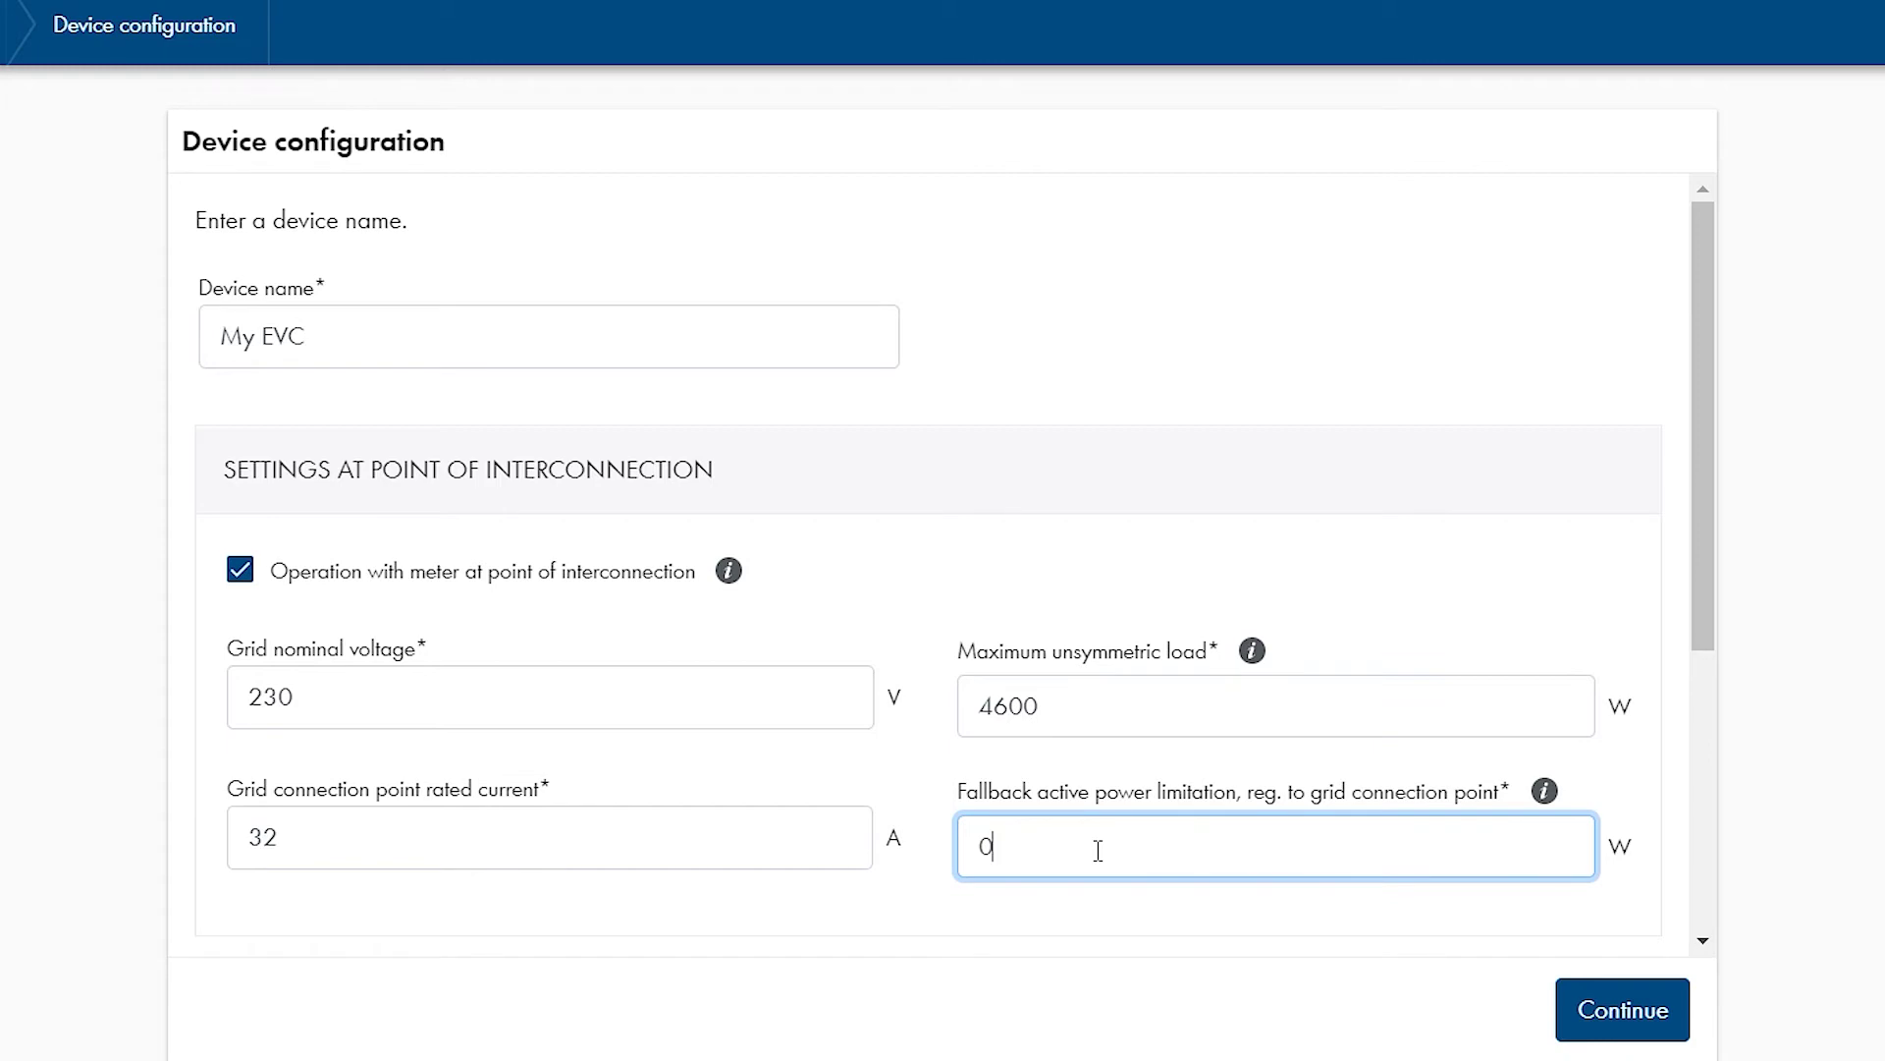
scroll(1031, 846, down, 1)
scroll(1016, 842, down, 3)
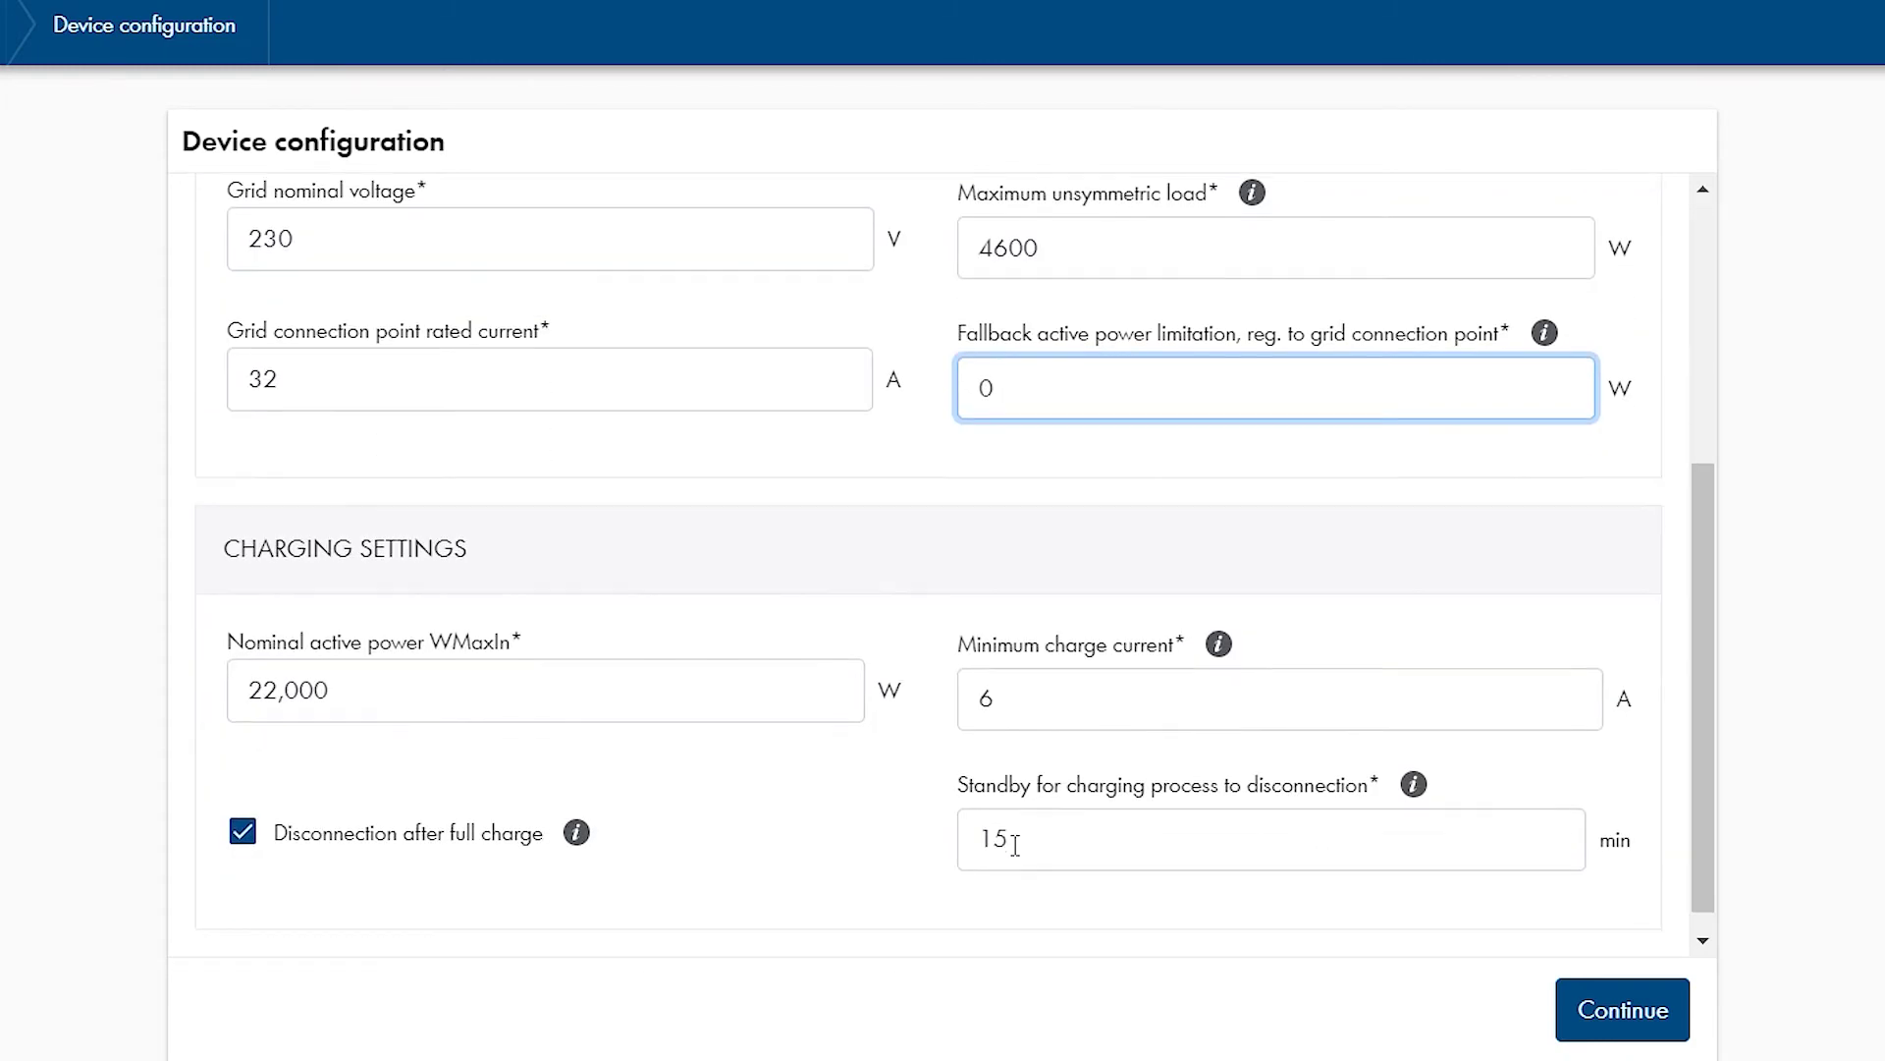
- Adjust the nominal active power value and review the minimum charge current
click(602, 675)
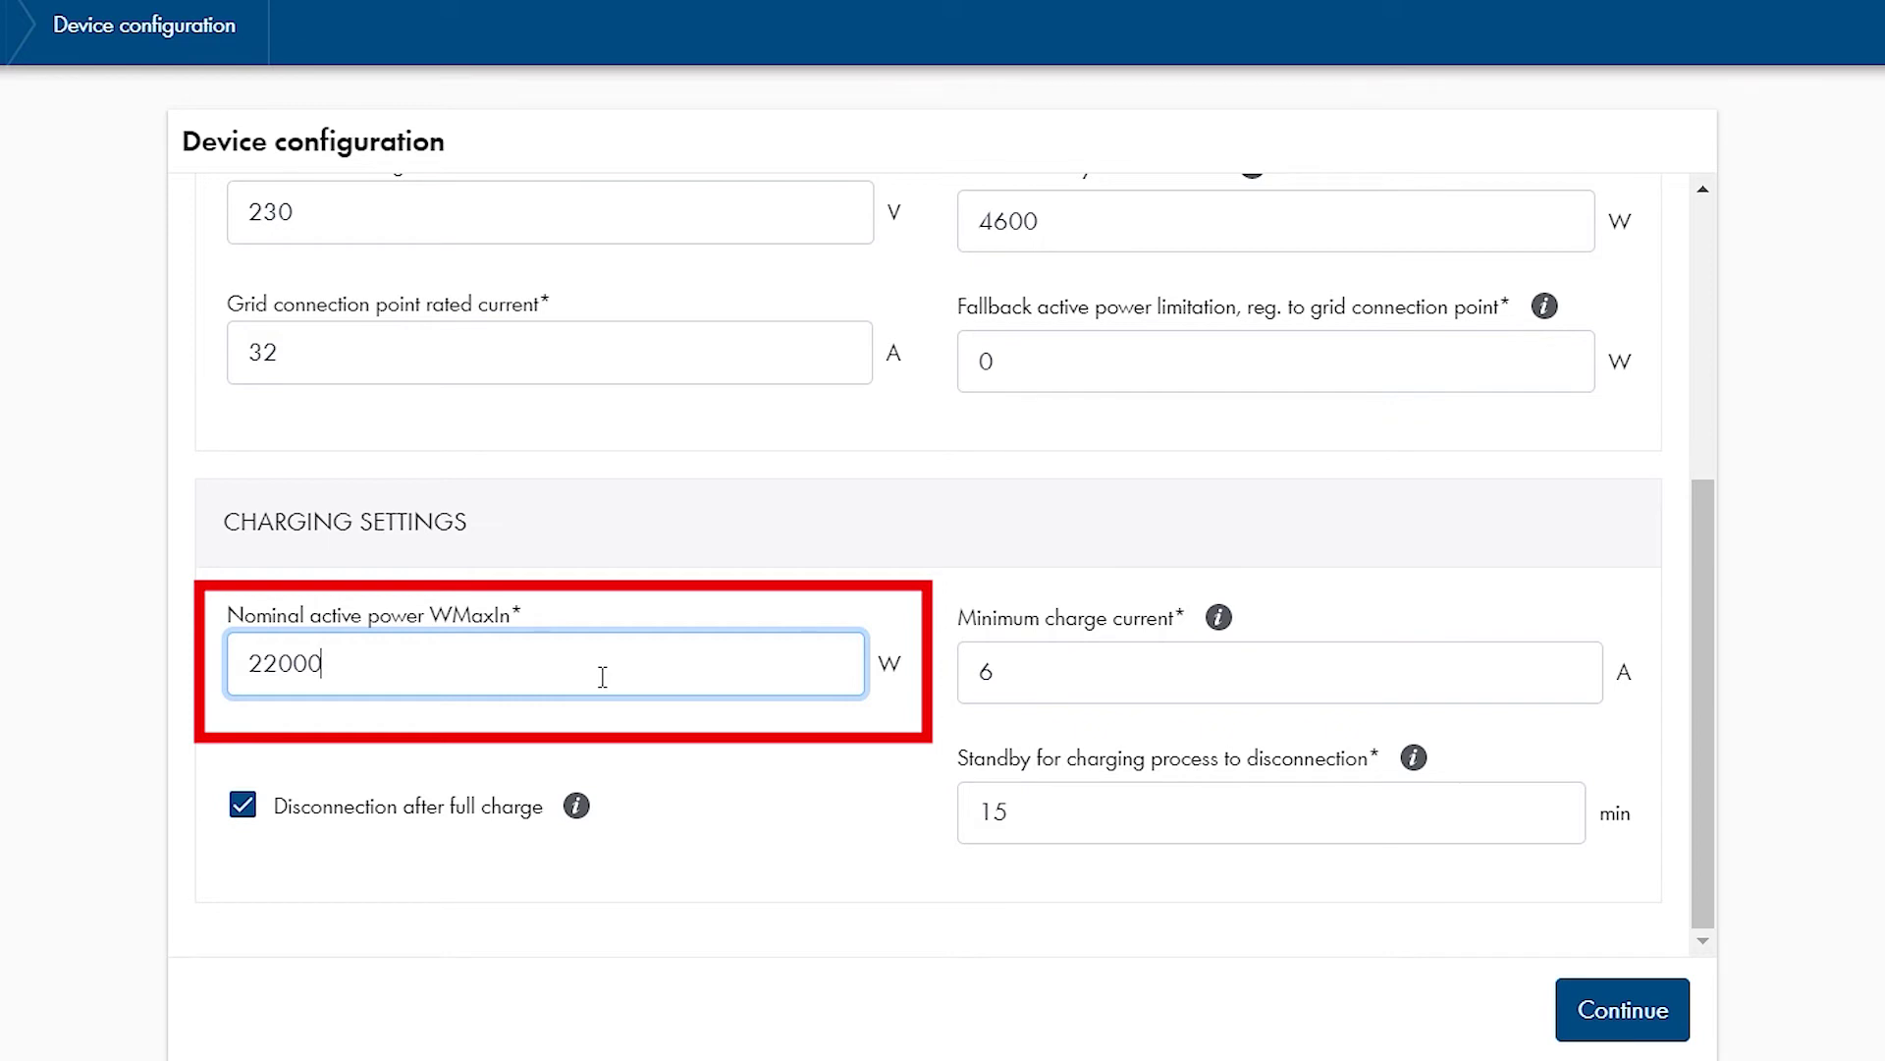
key(Home)
key(Delete)
key(Delete)
text(11)
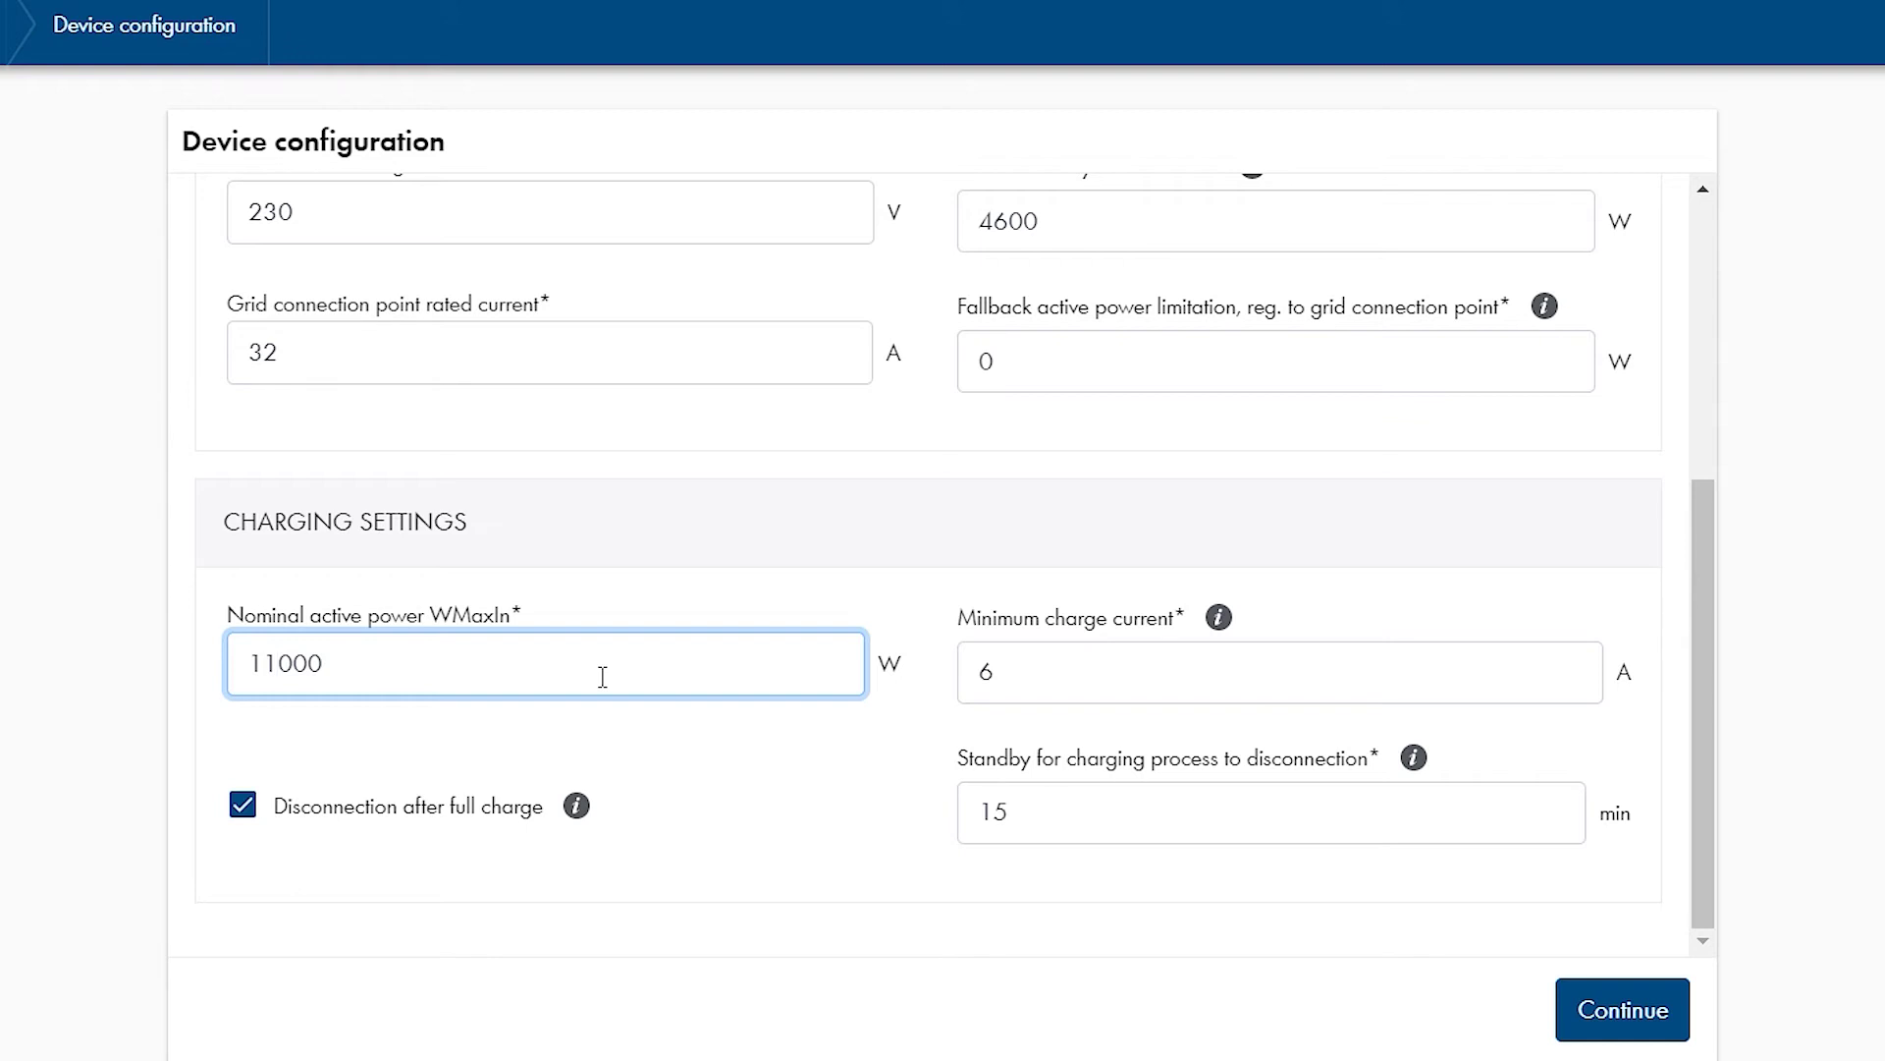
click(597, 665)
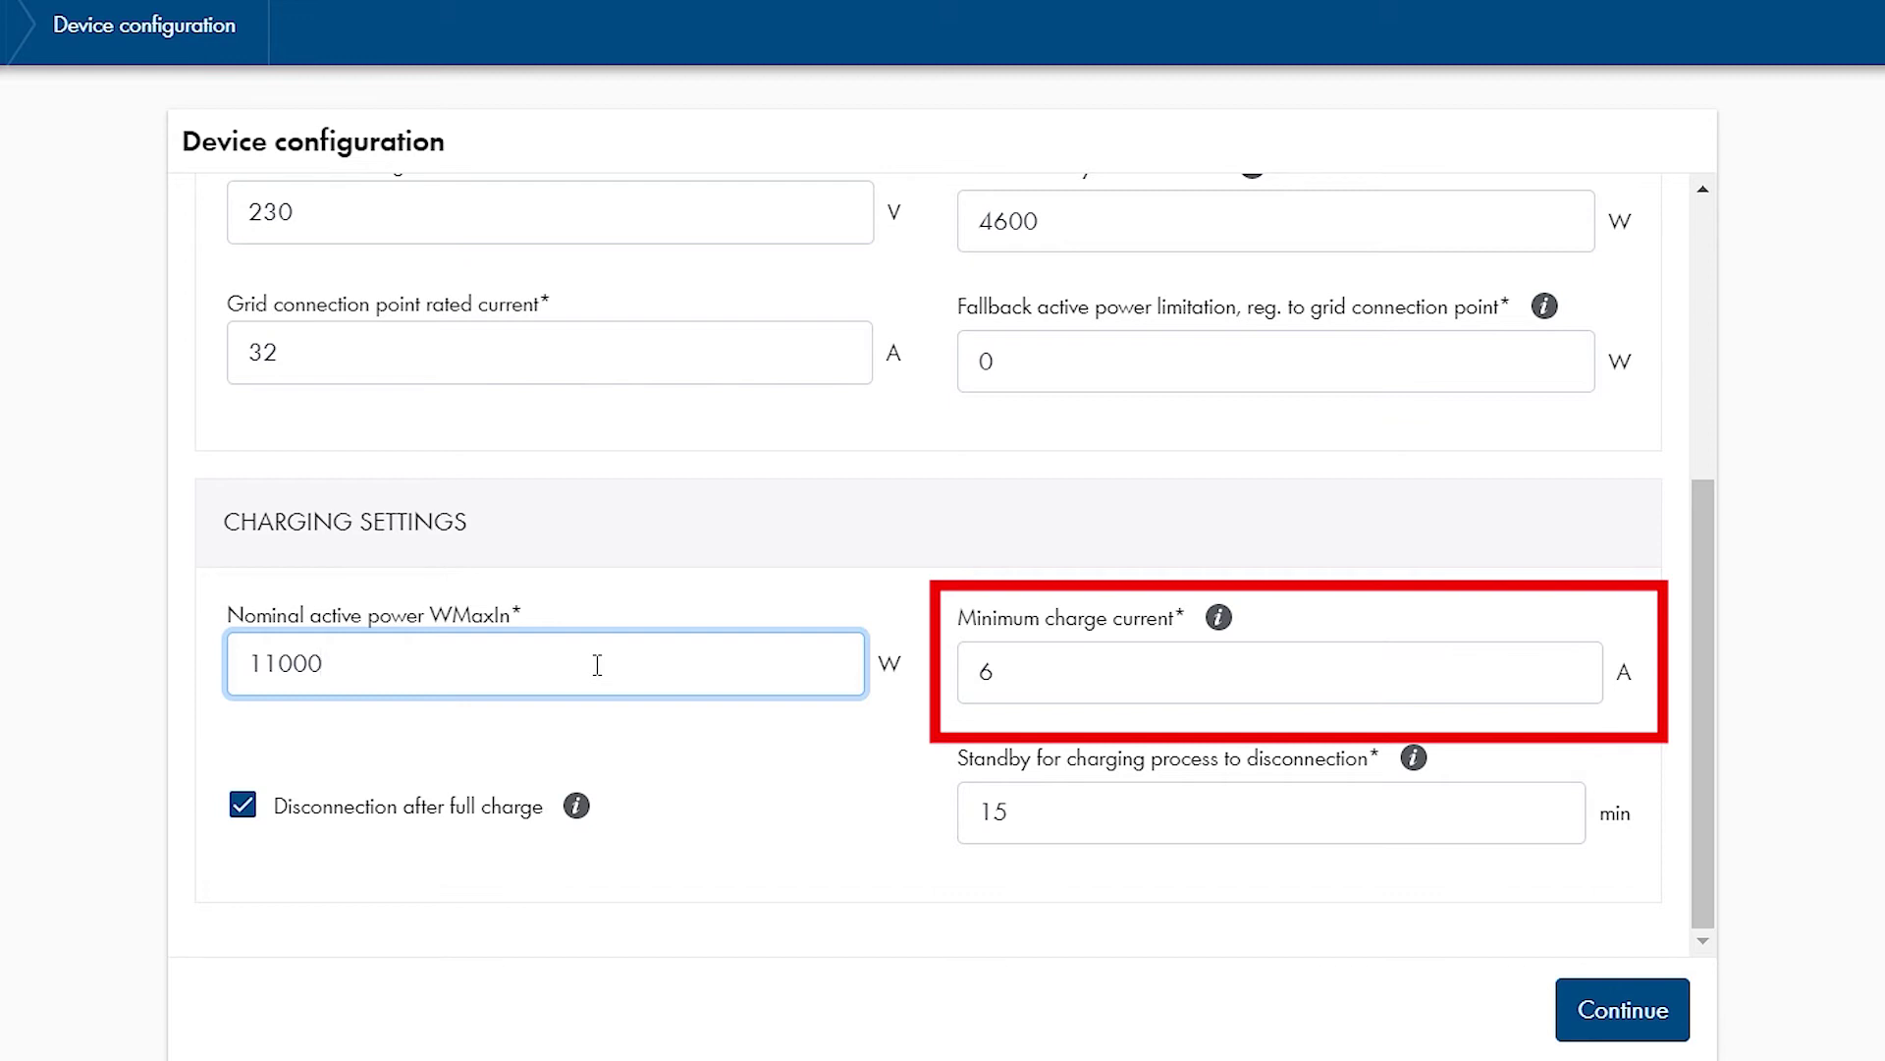
click(1080, 676)
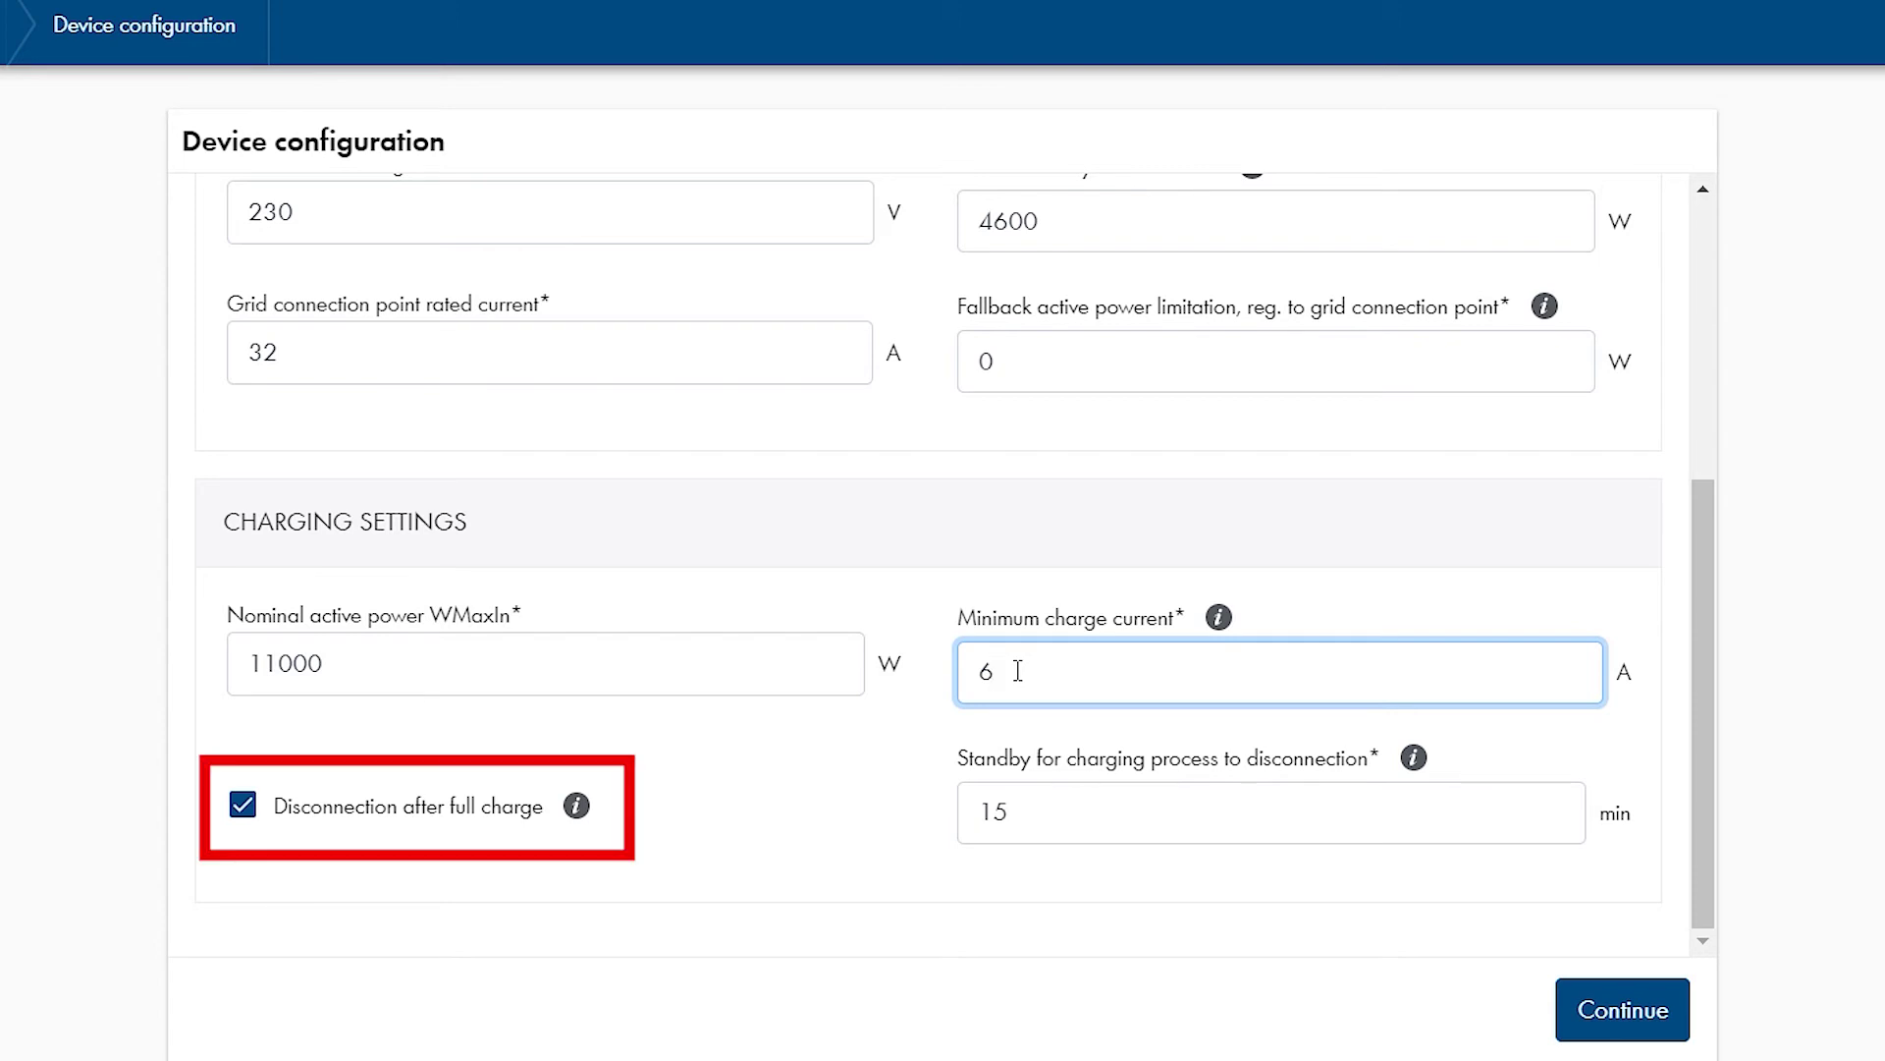
- Enable disconnection after full charge with the standby left at 15 min
click(243, 807)
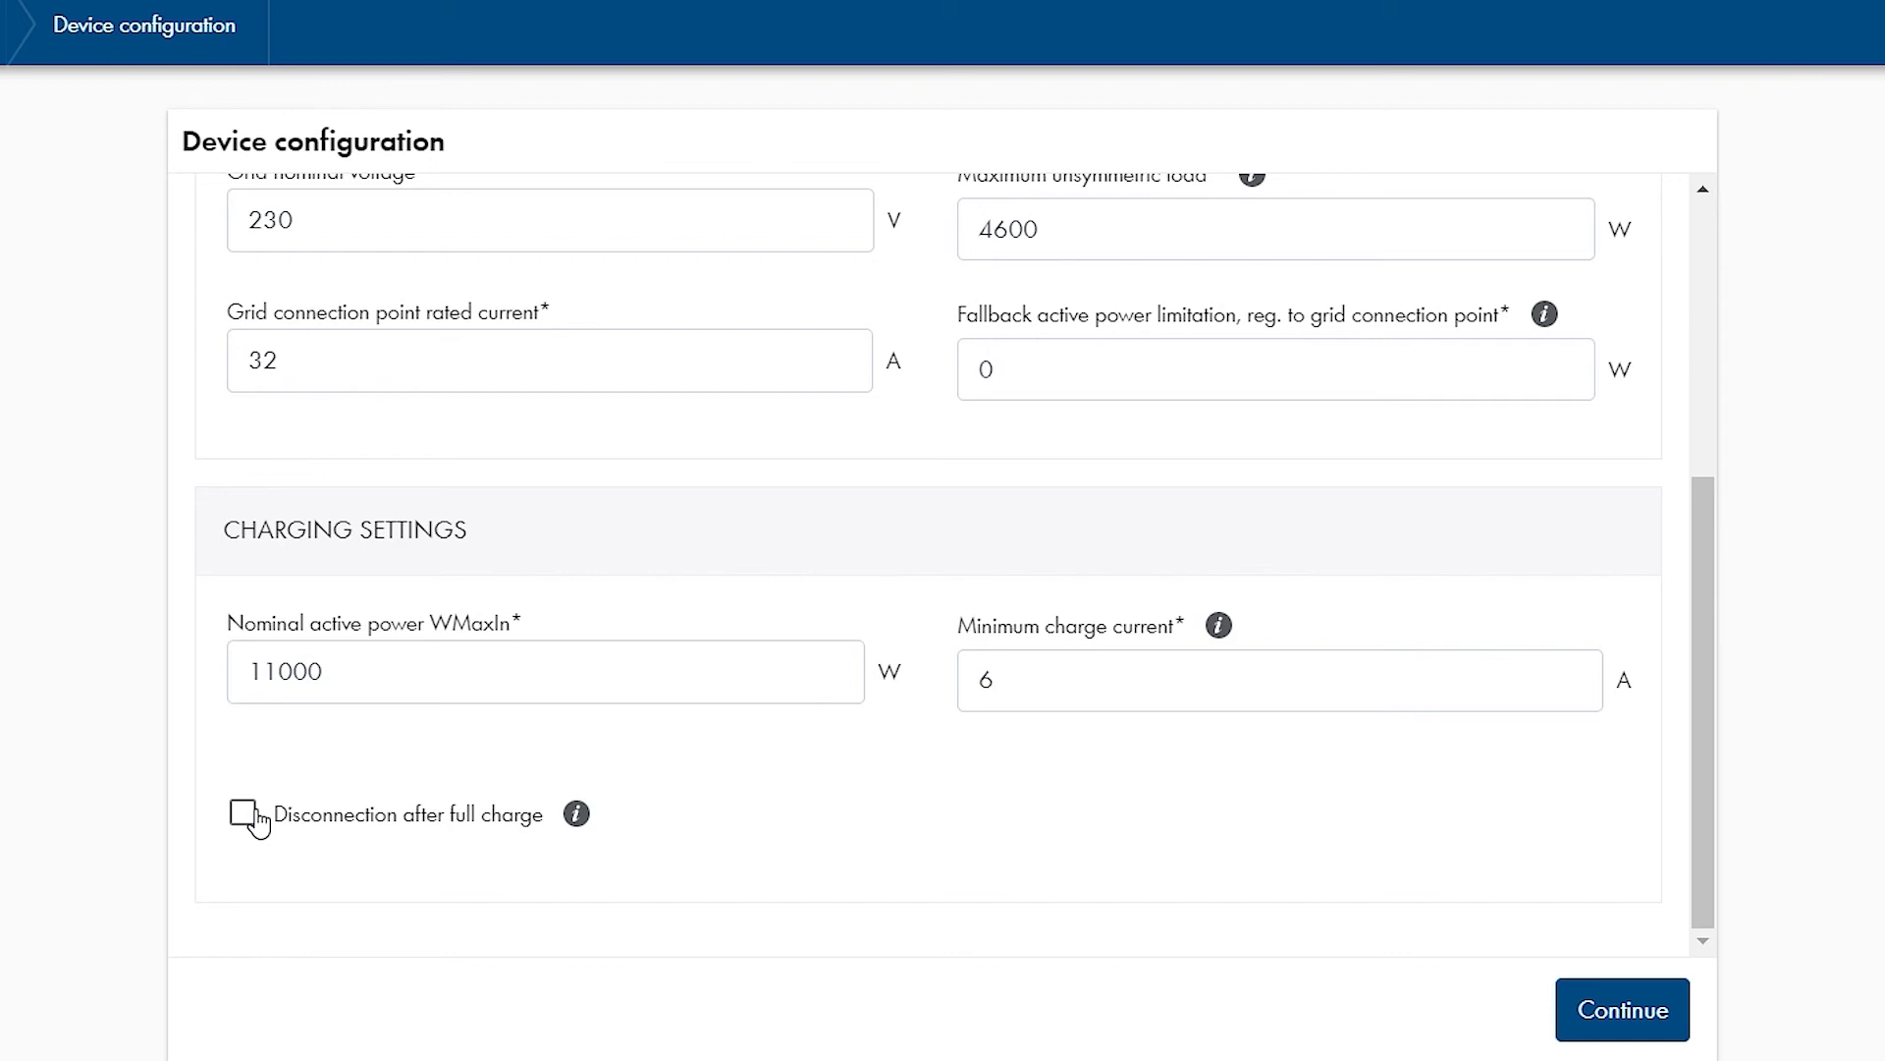
click(242, 813)
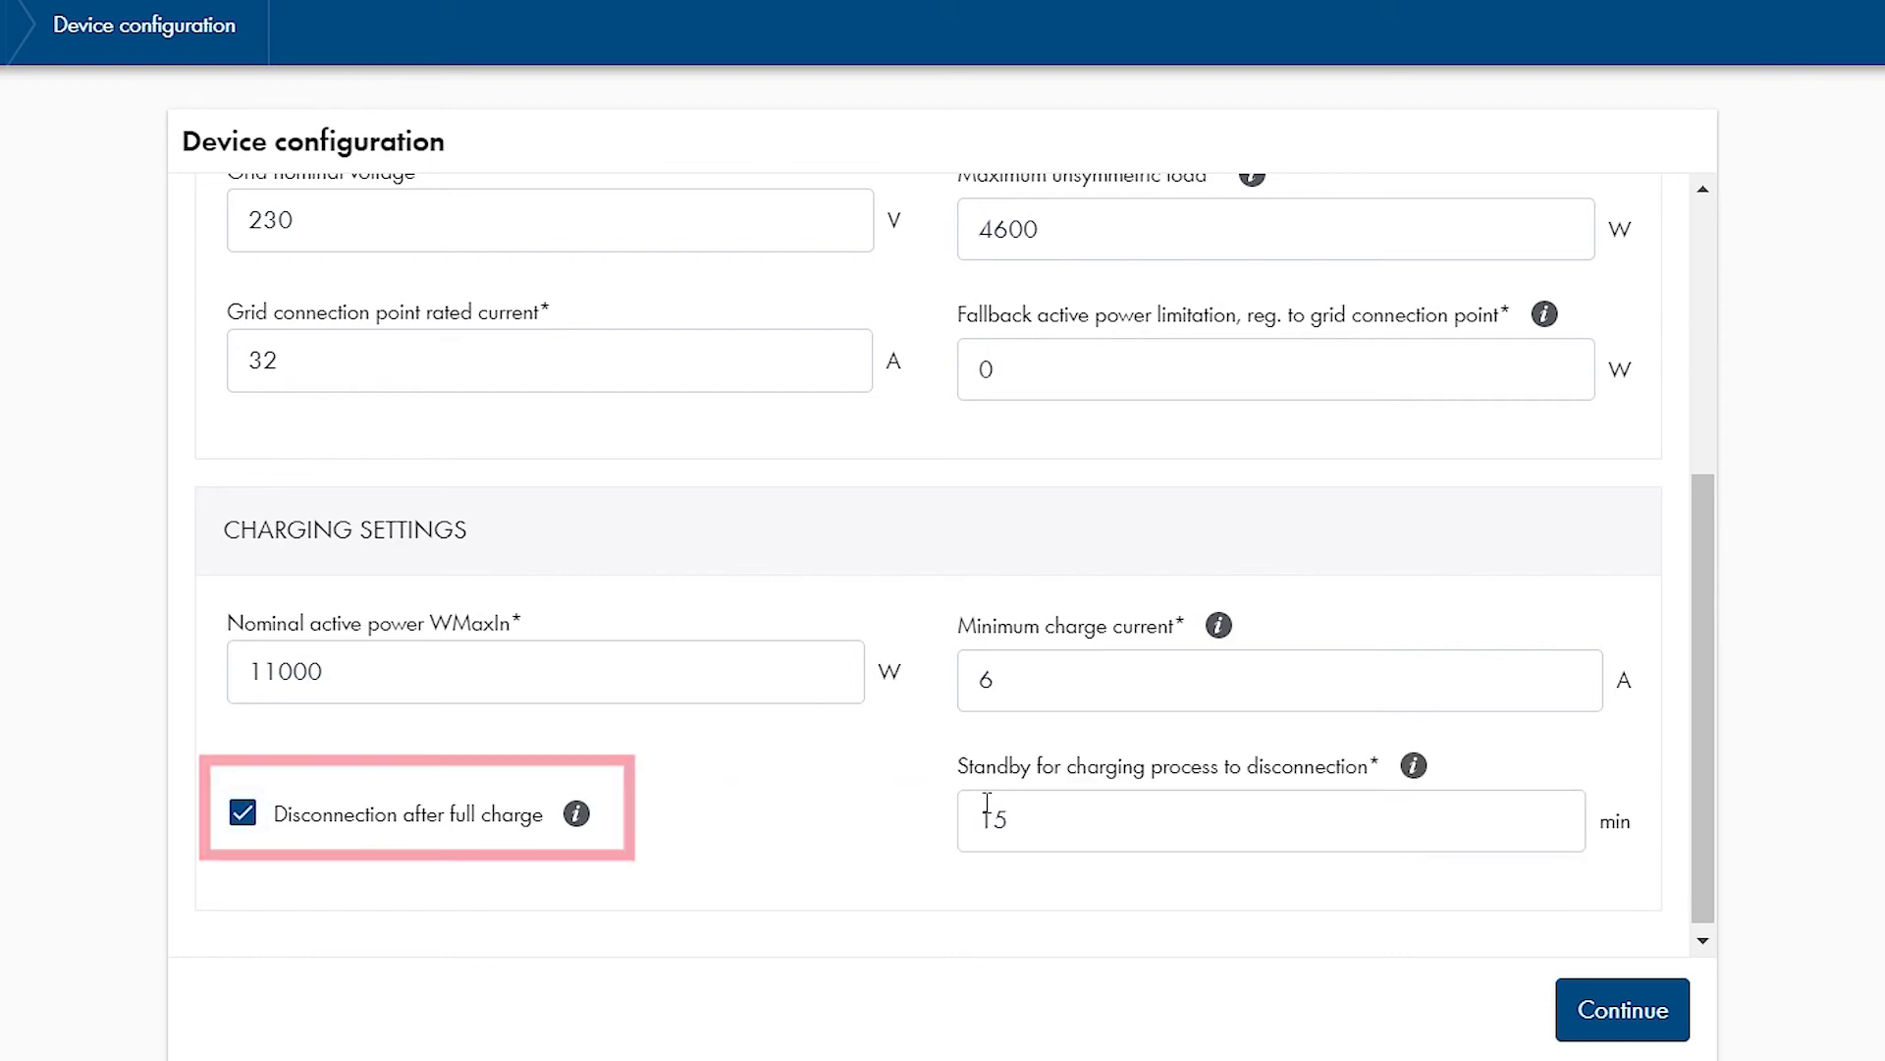
click(1059, 826)
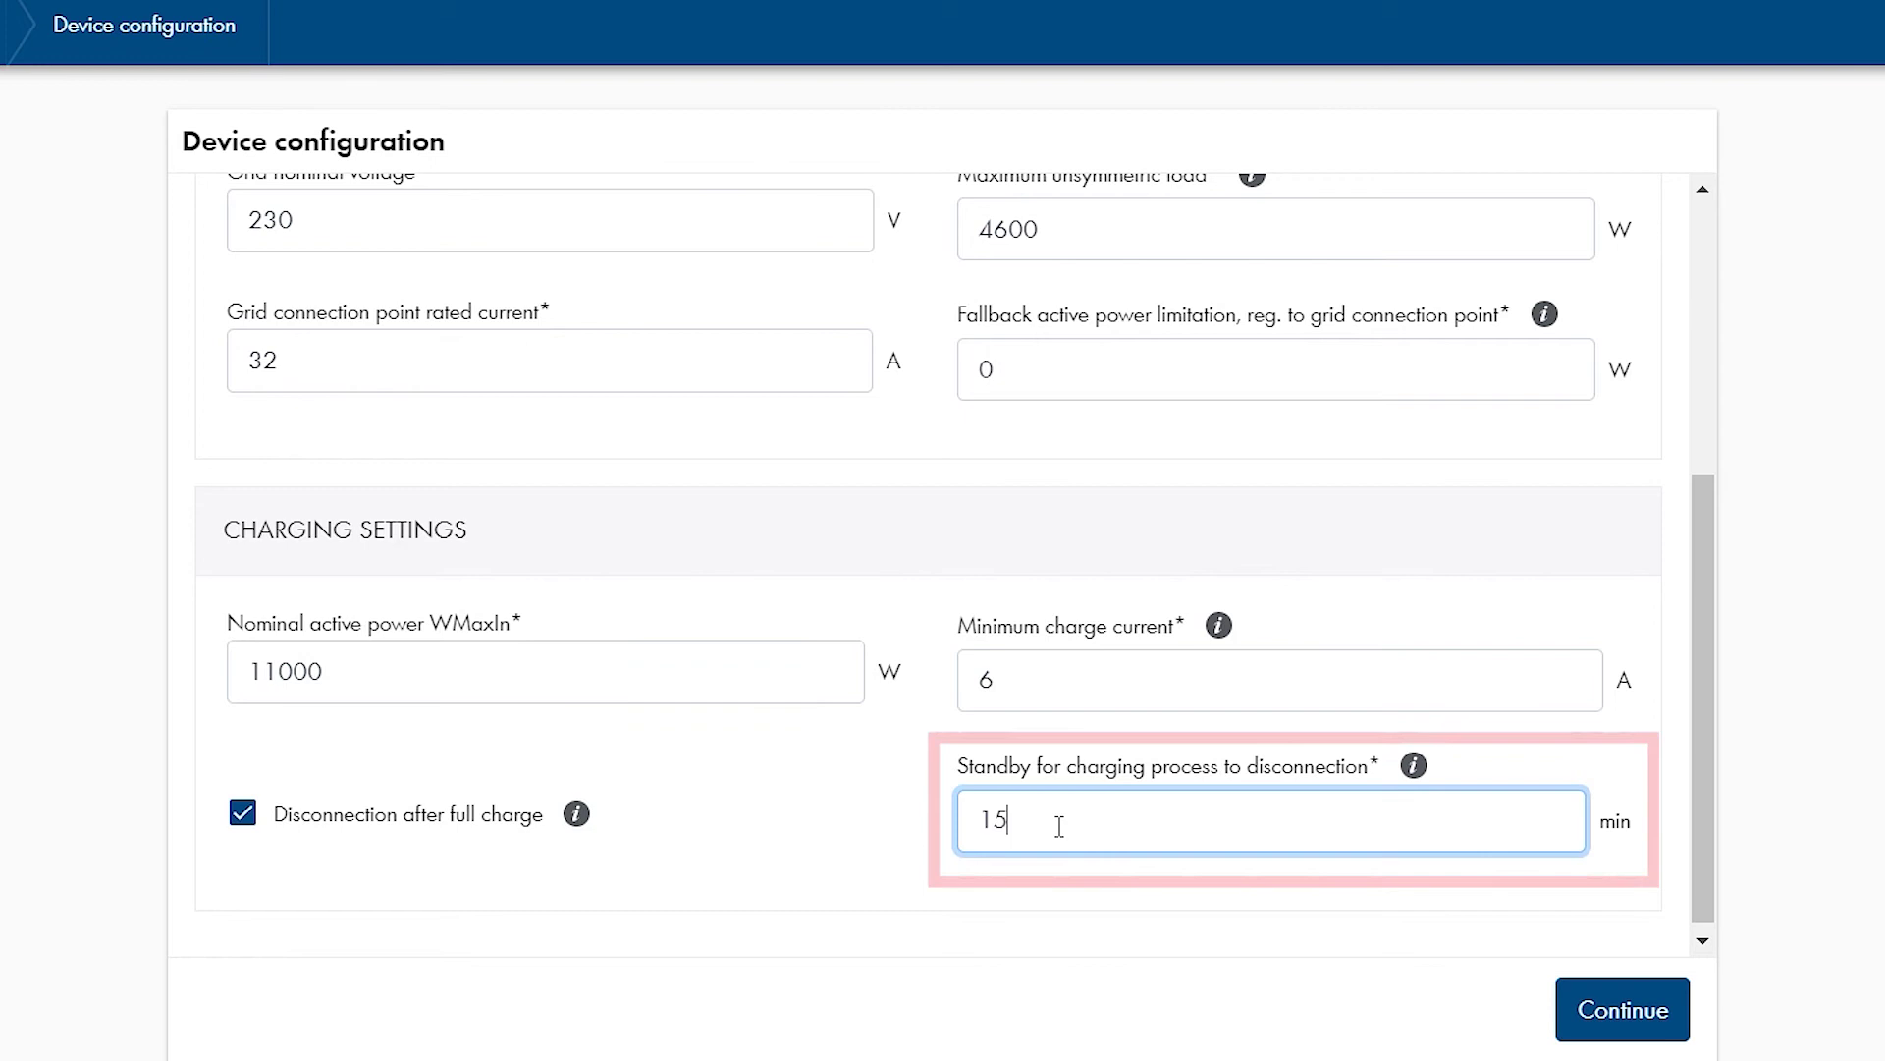
- Confirm device configuration and agree to automatic security and feature updates
click(1605, 1023)
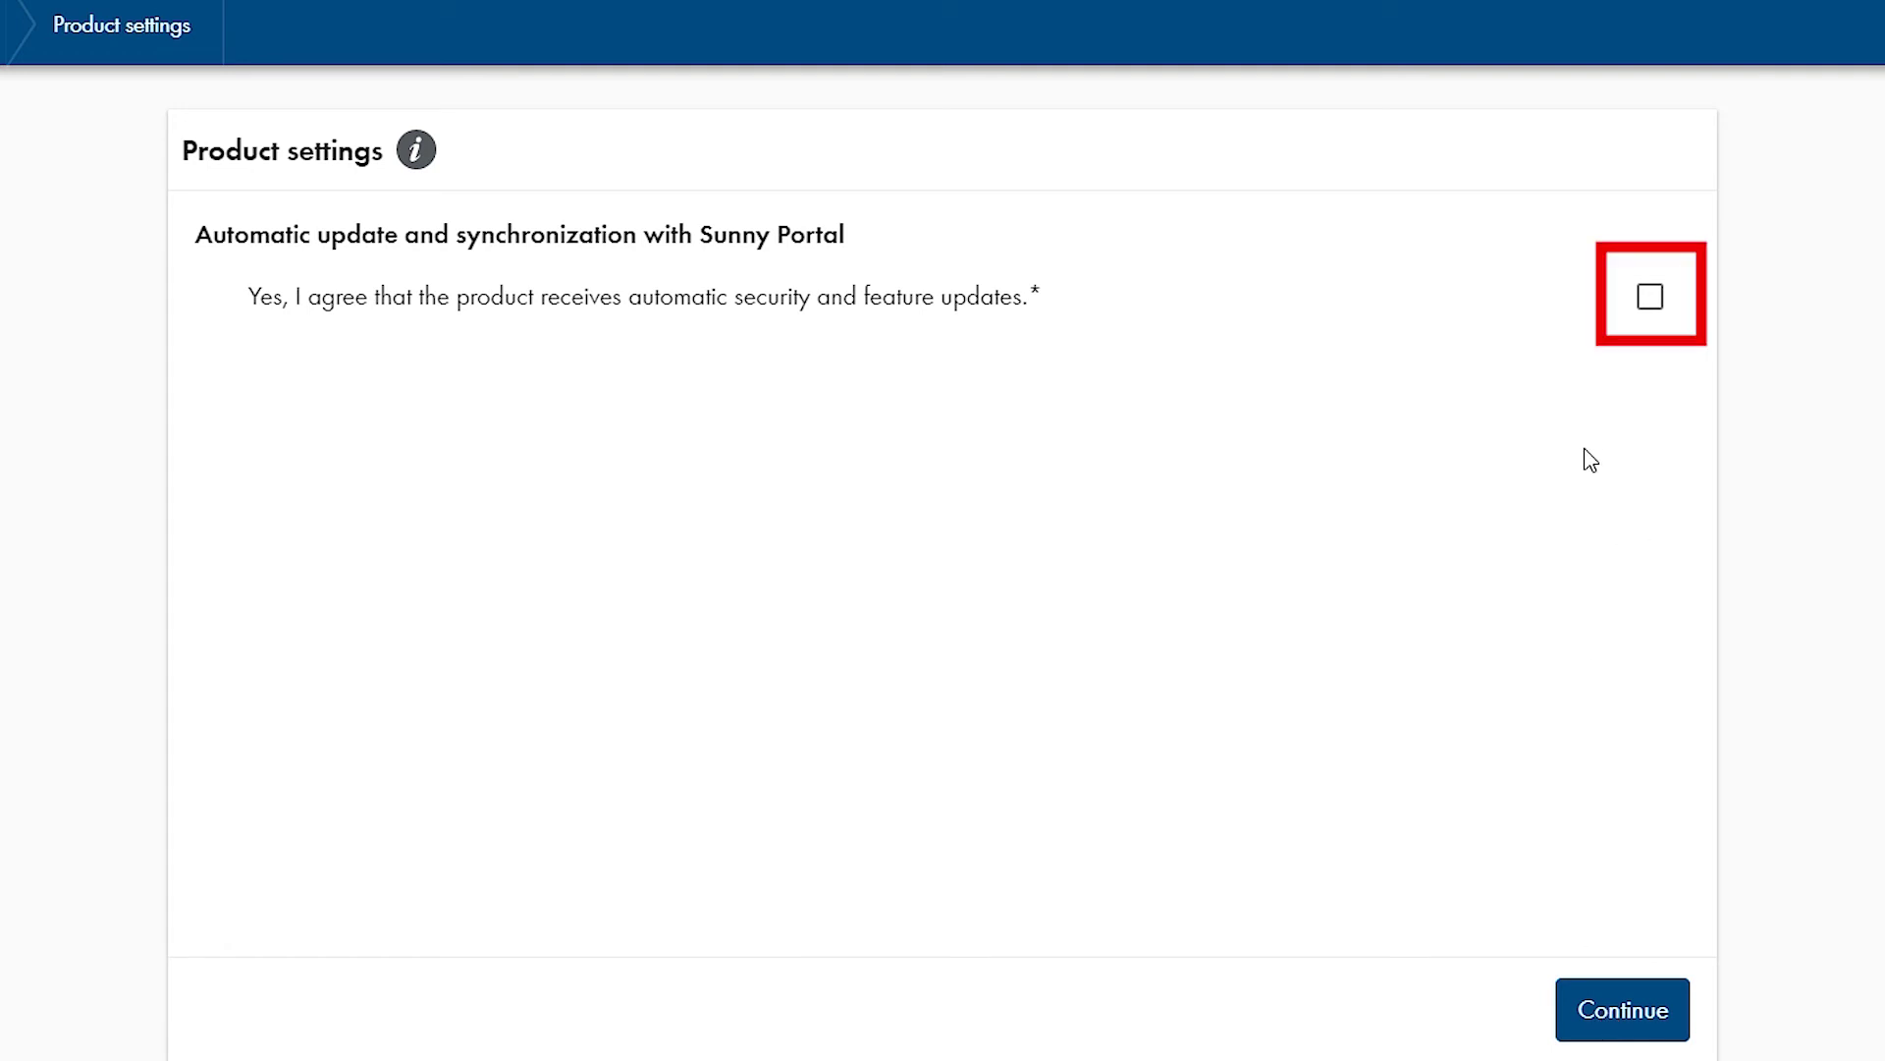
click(1650, 302)
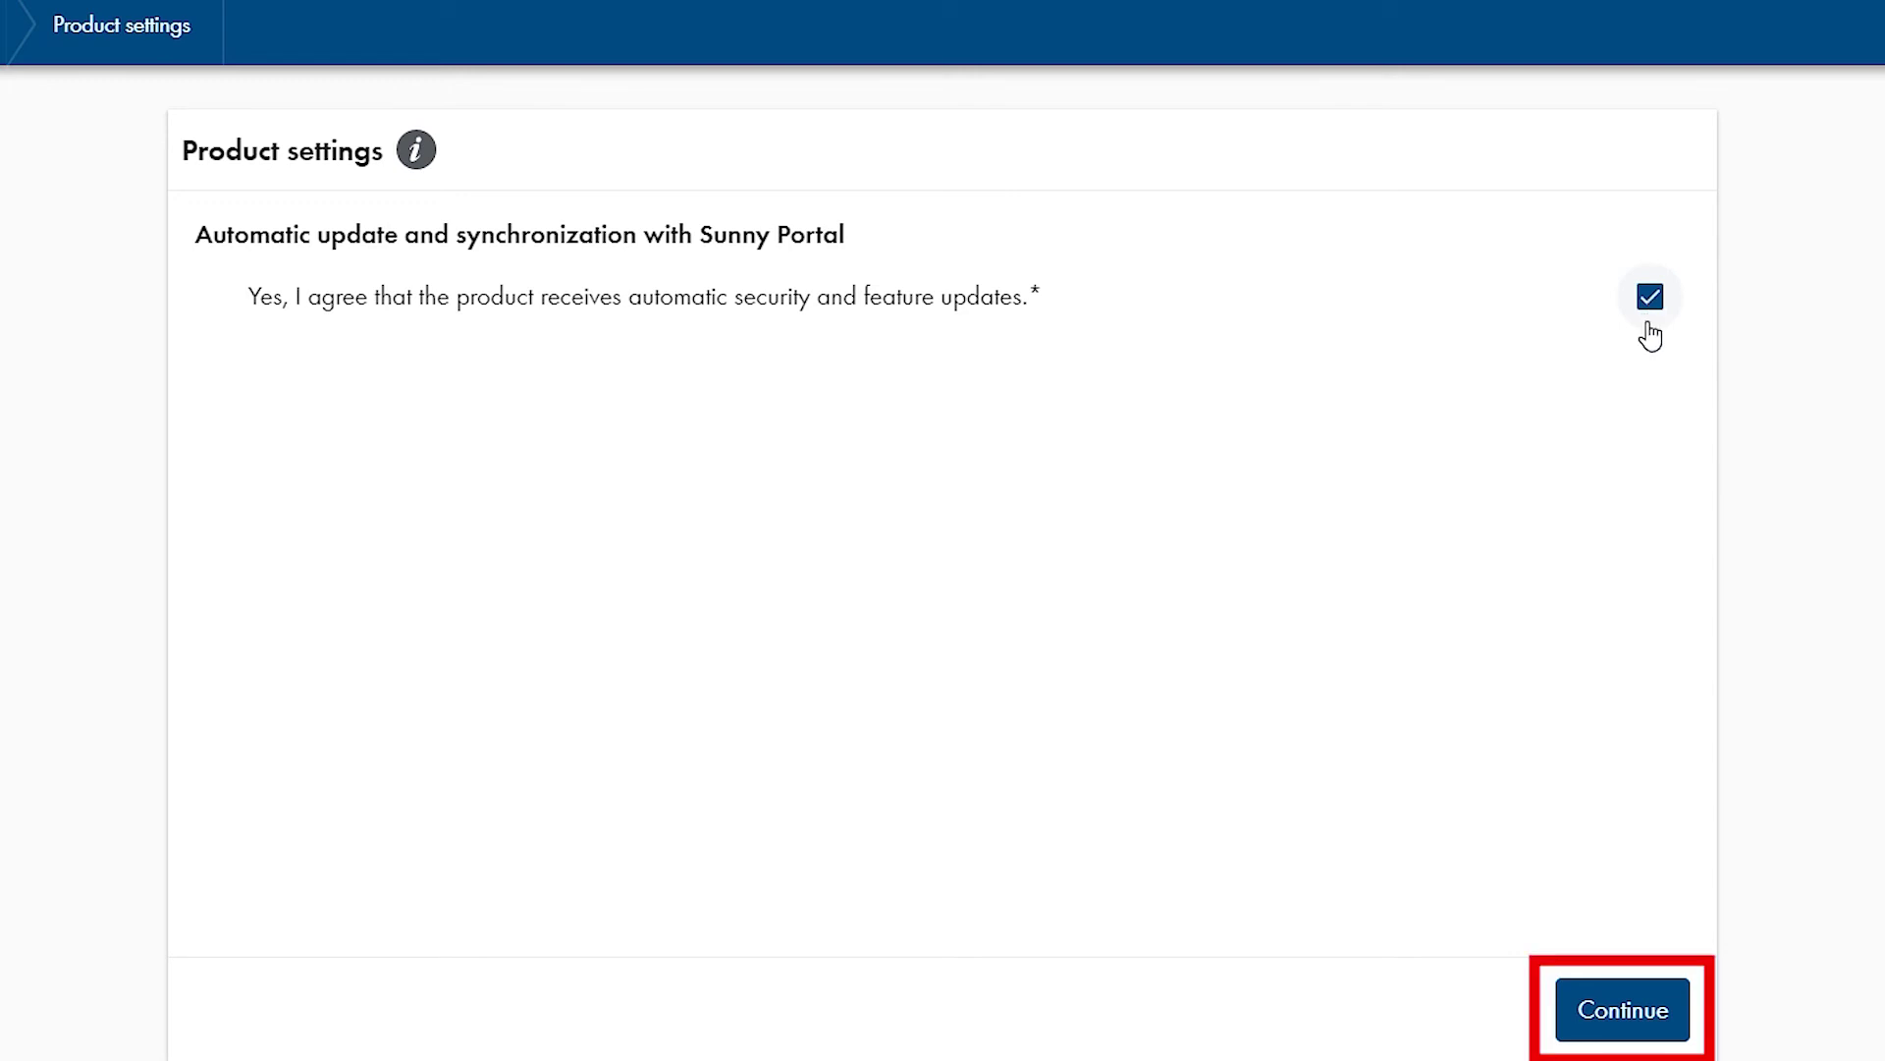
- Search the network for SMA Speedwire devices from the Add devices page
click(1624, 1010)
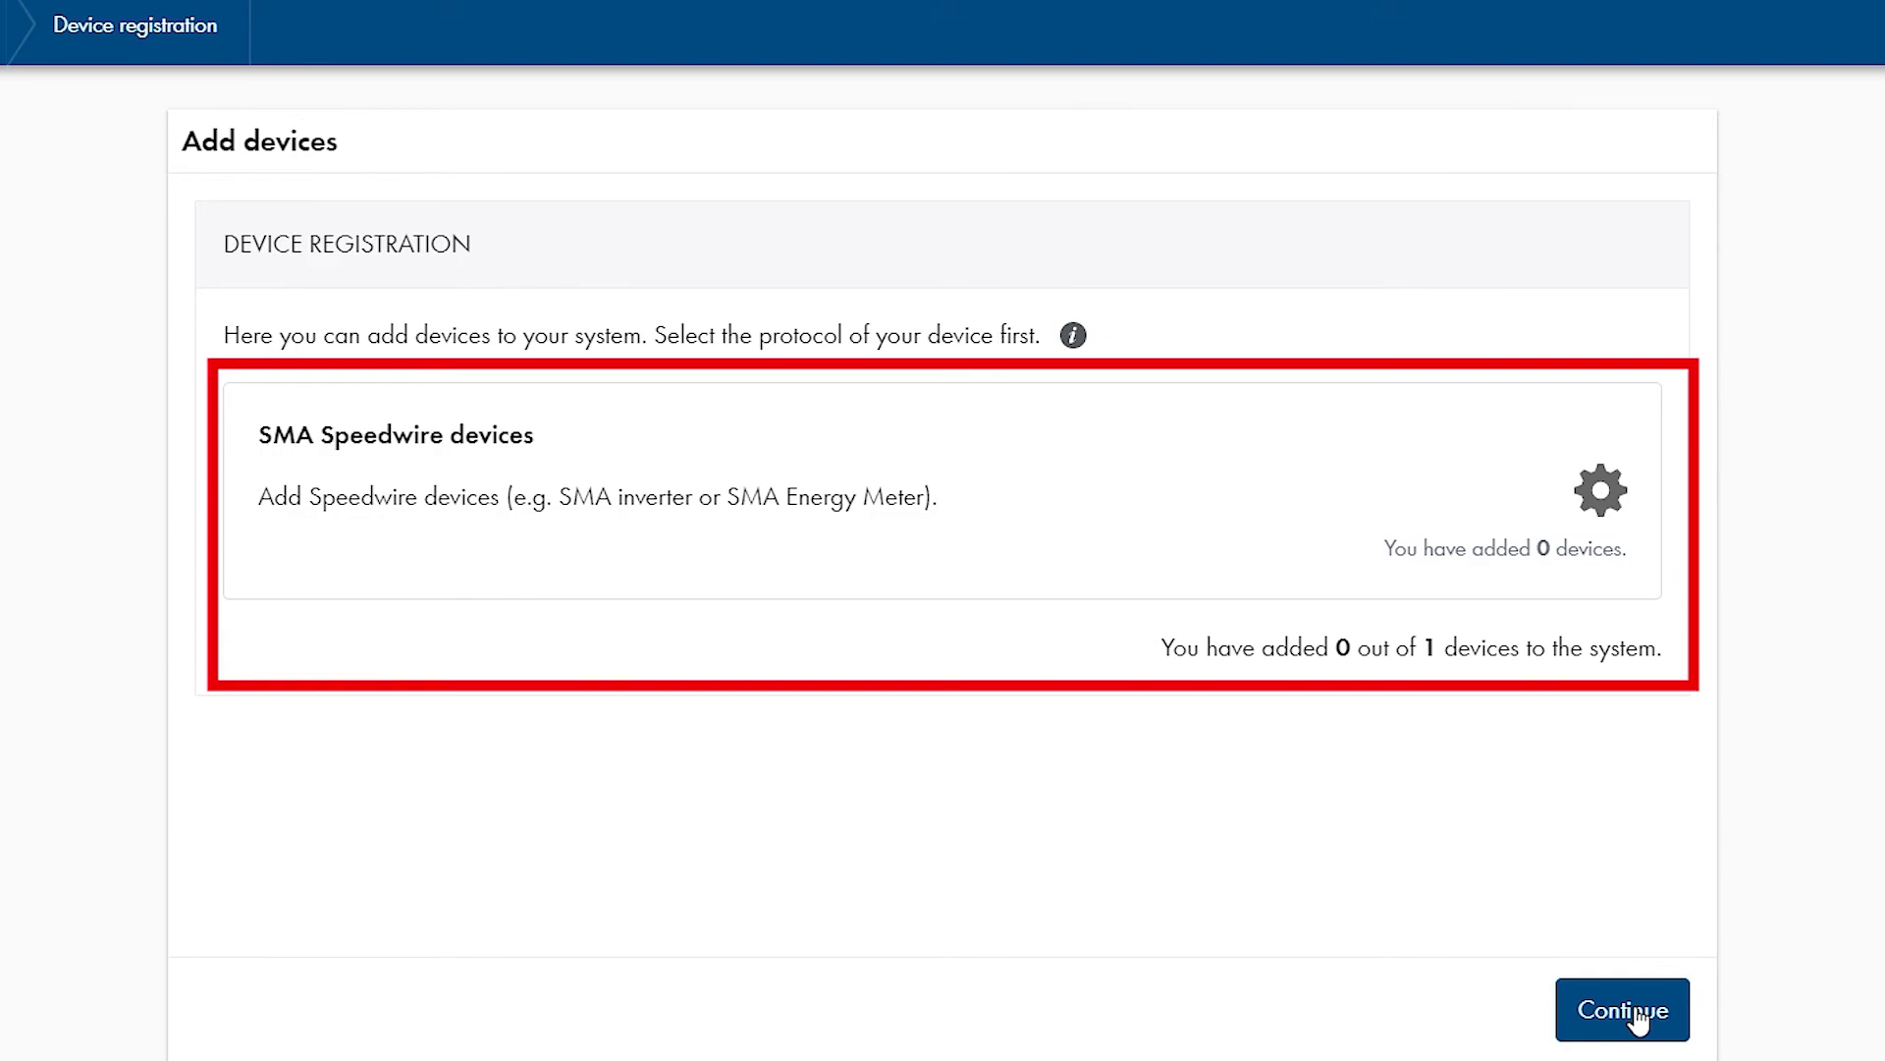
click(743, 478)
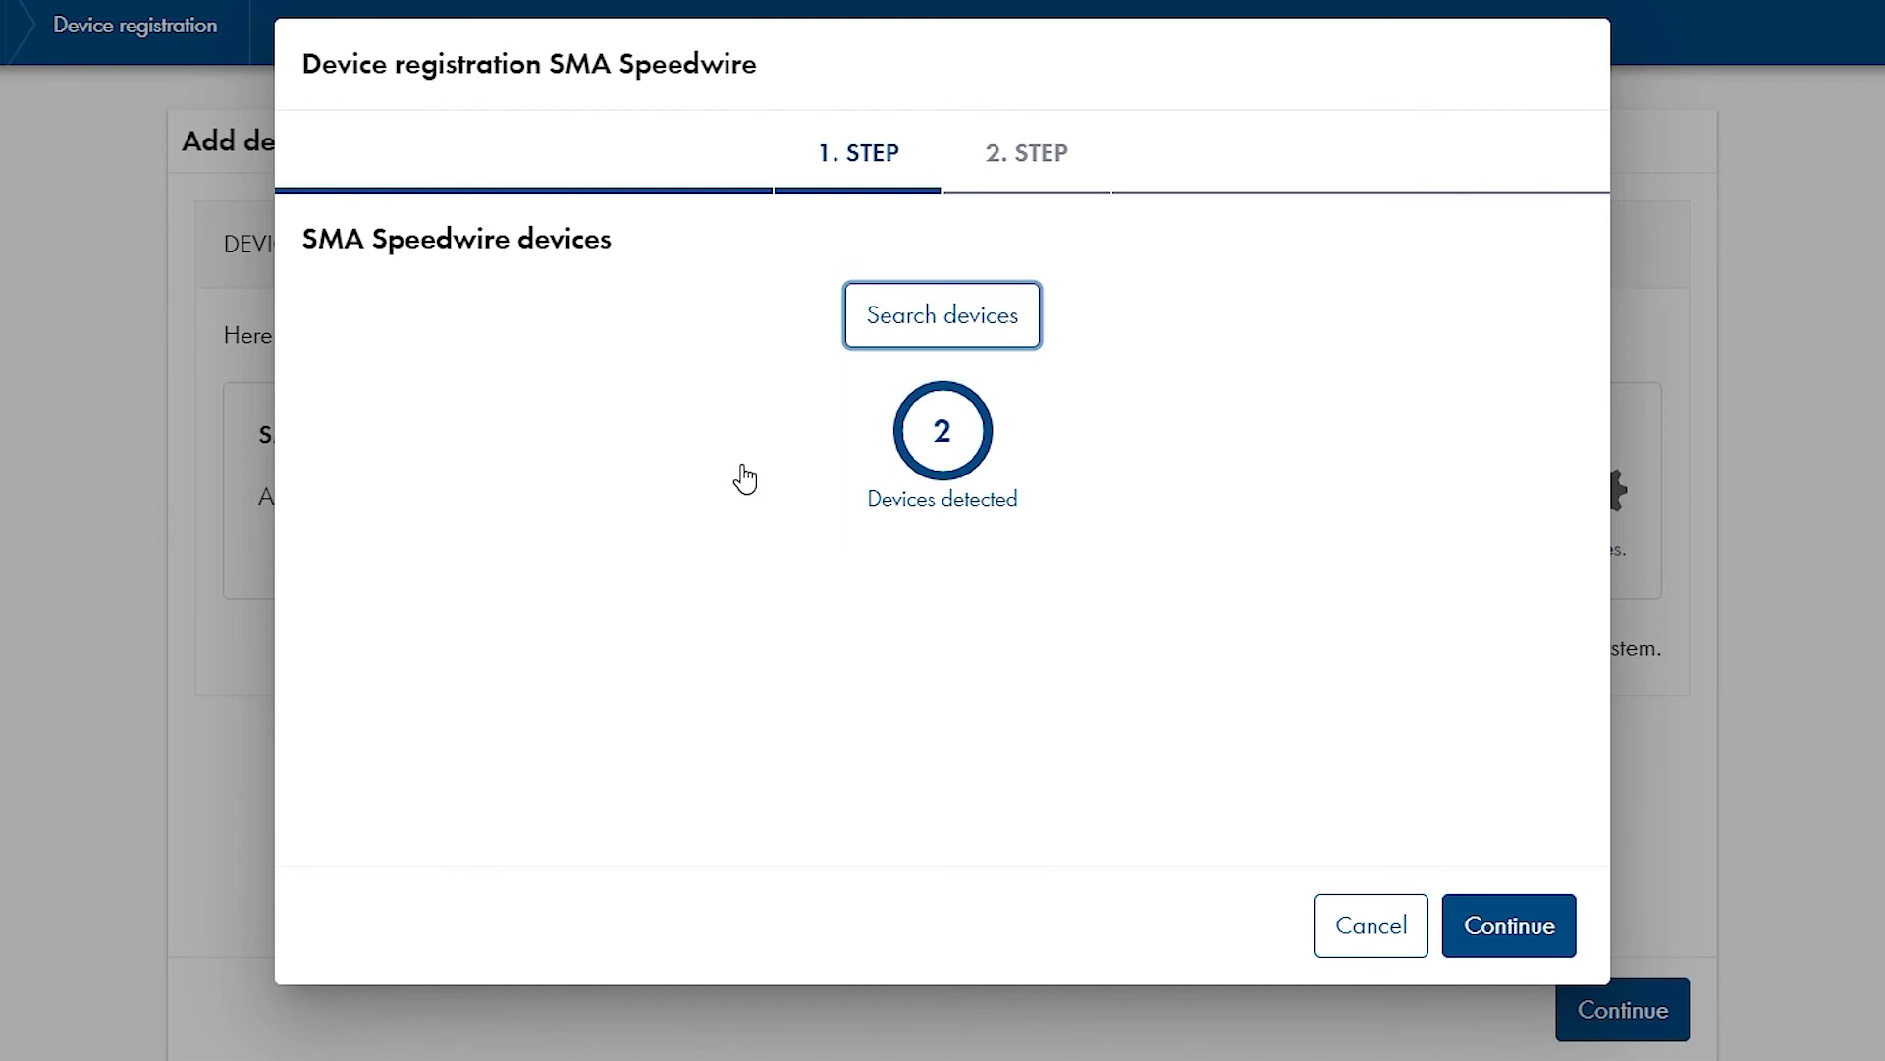
click(993, 343)
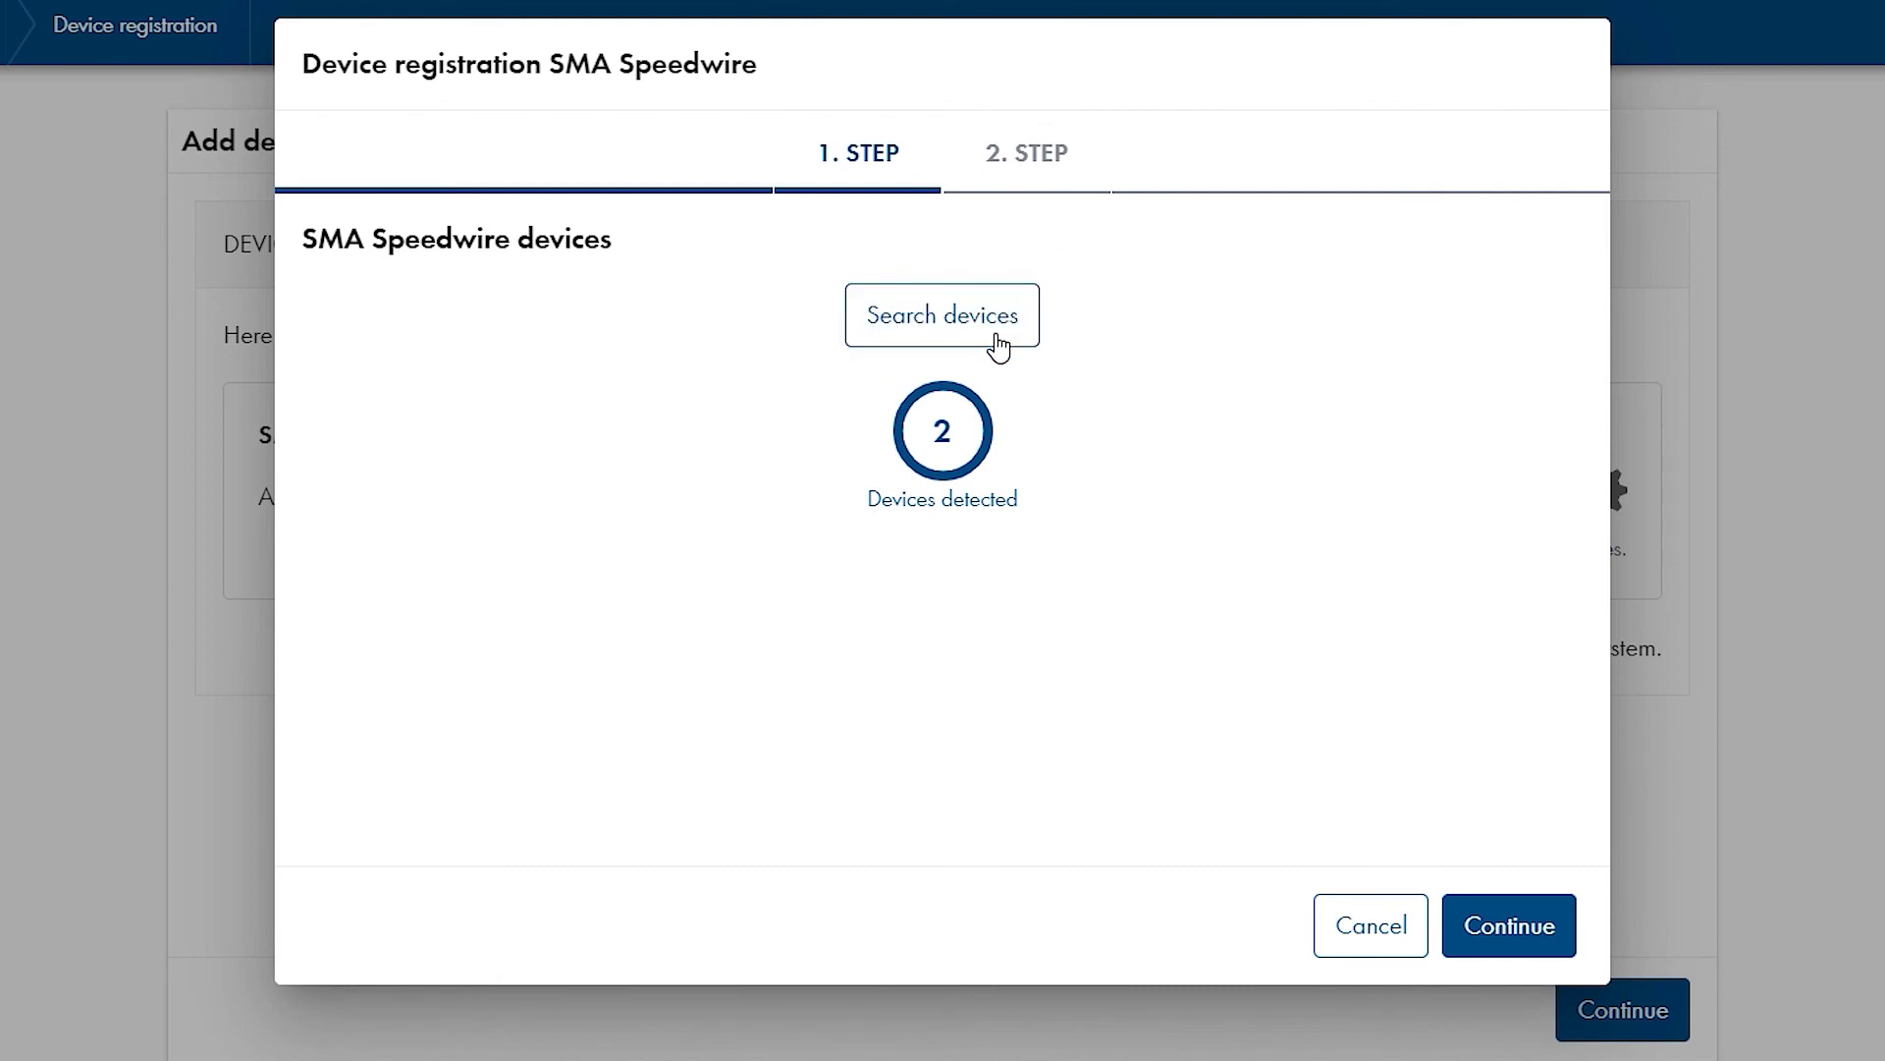
click(1512, 928)
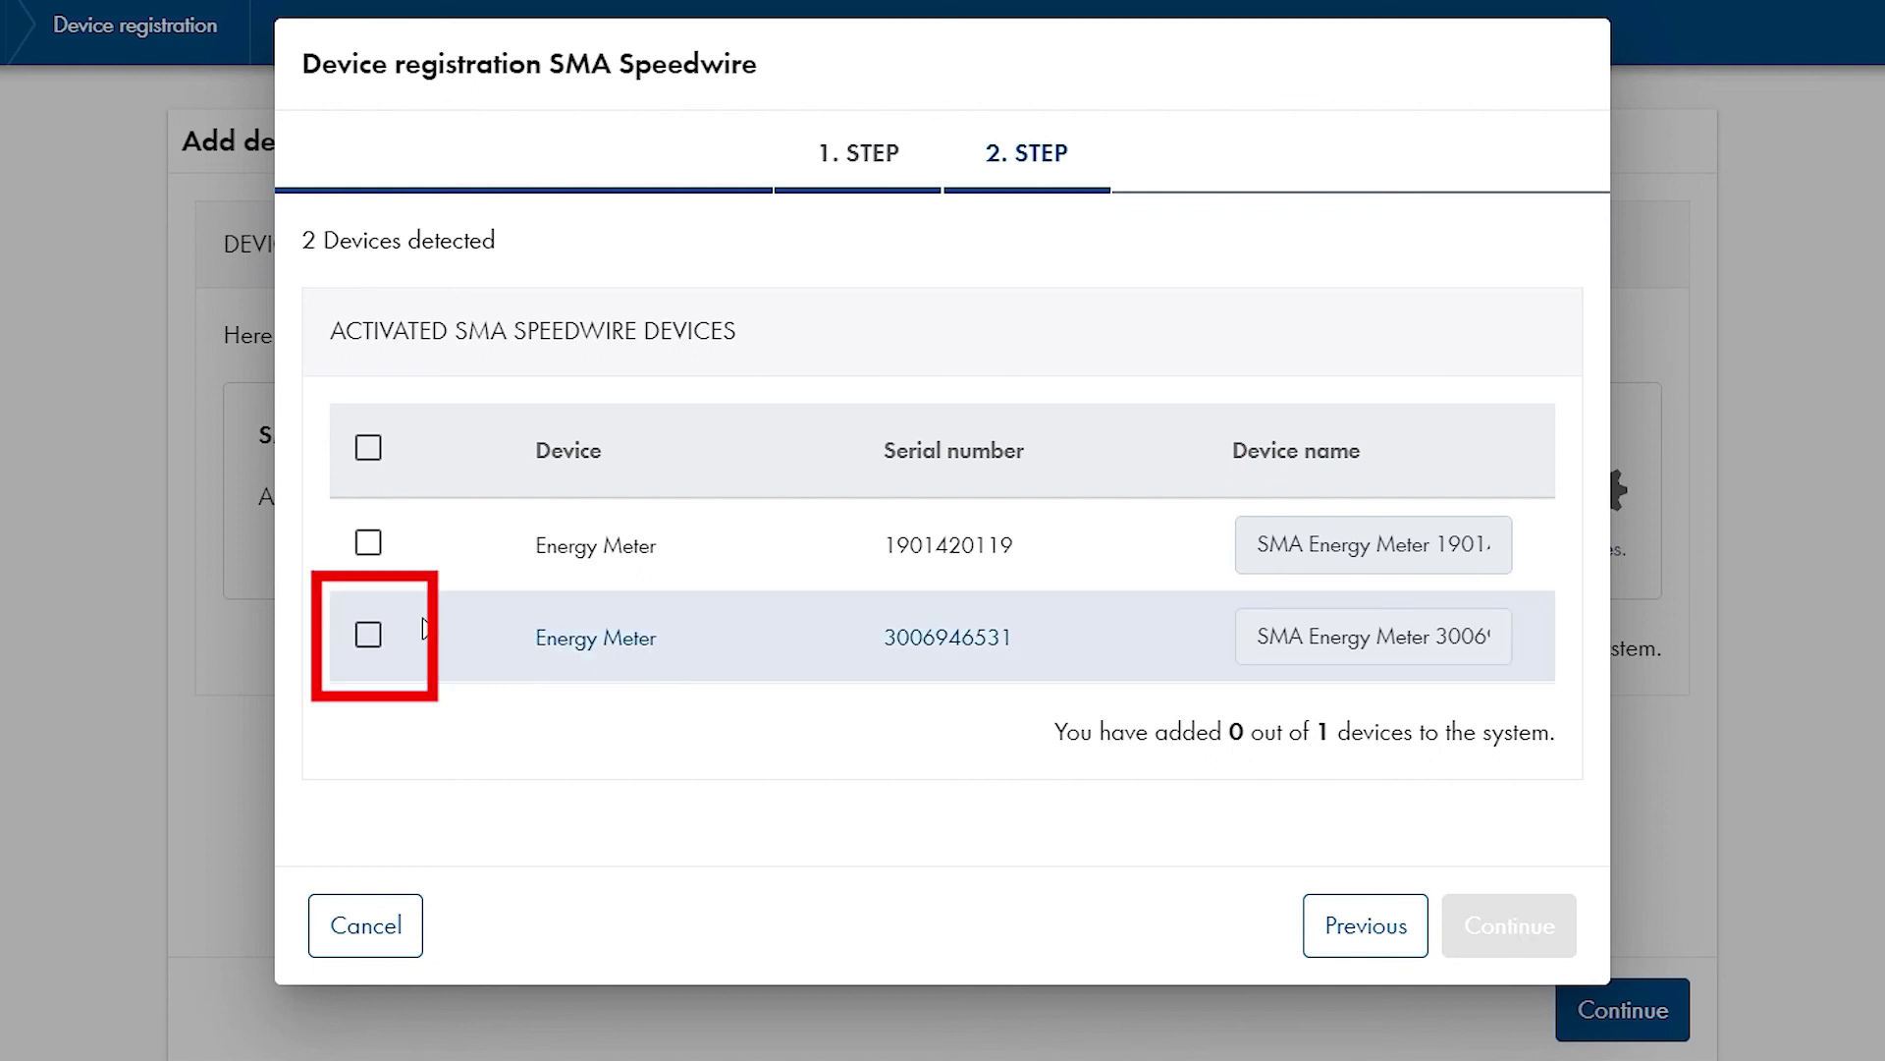
click(368, 636)
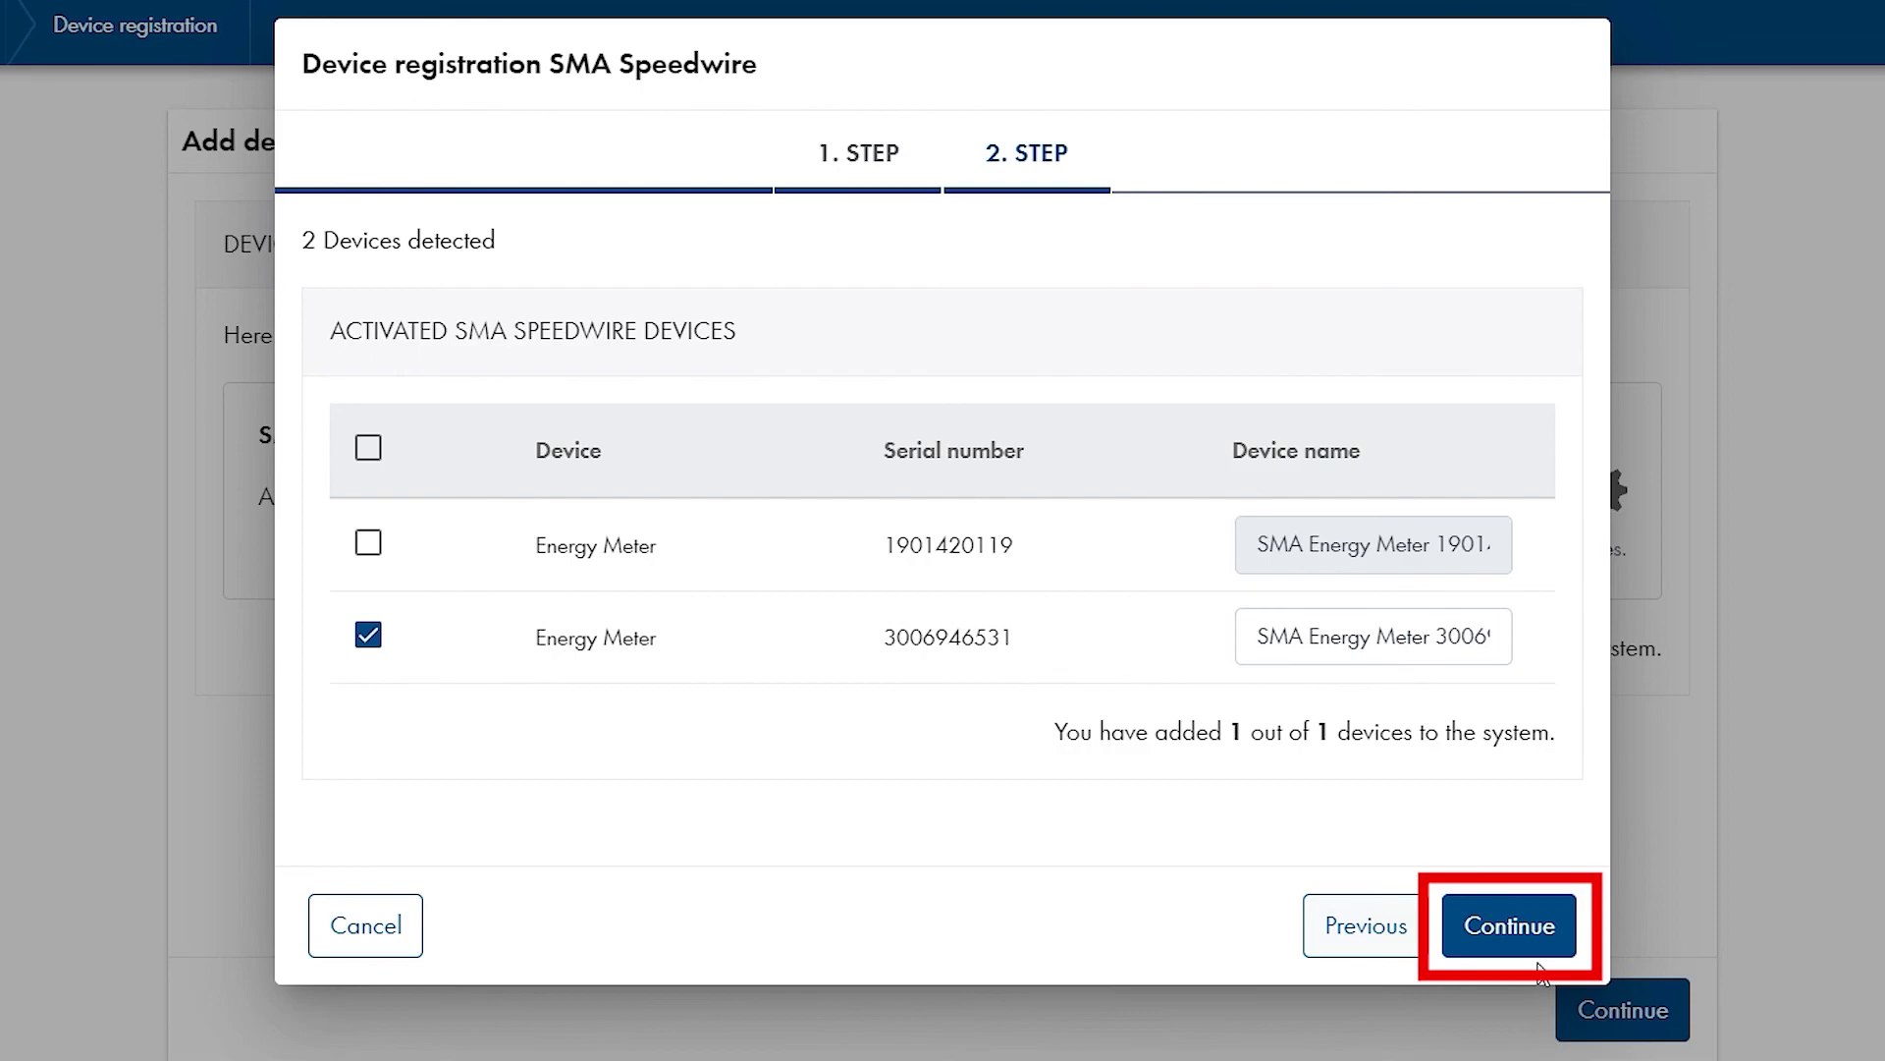
click(1510, 927)
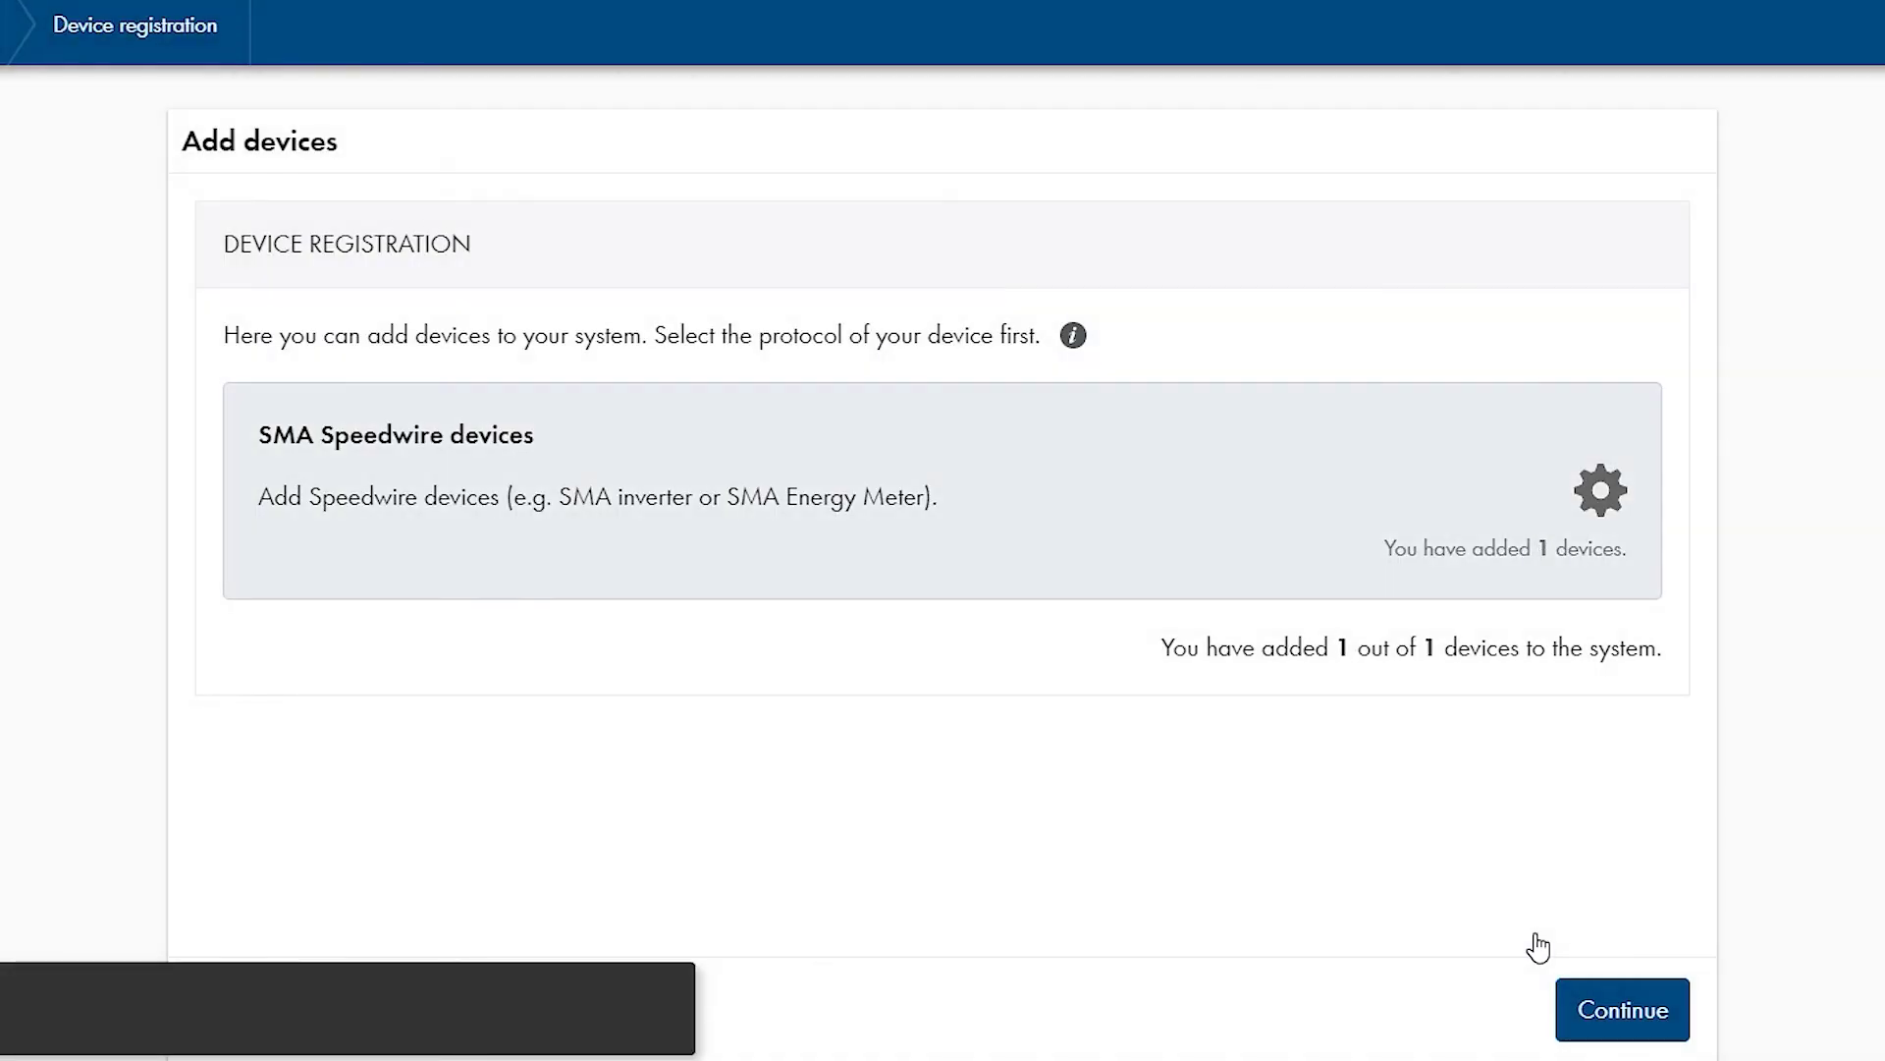
click(1581, 1011)
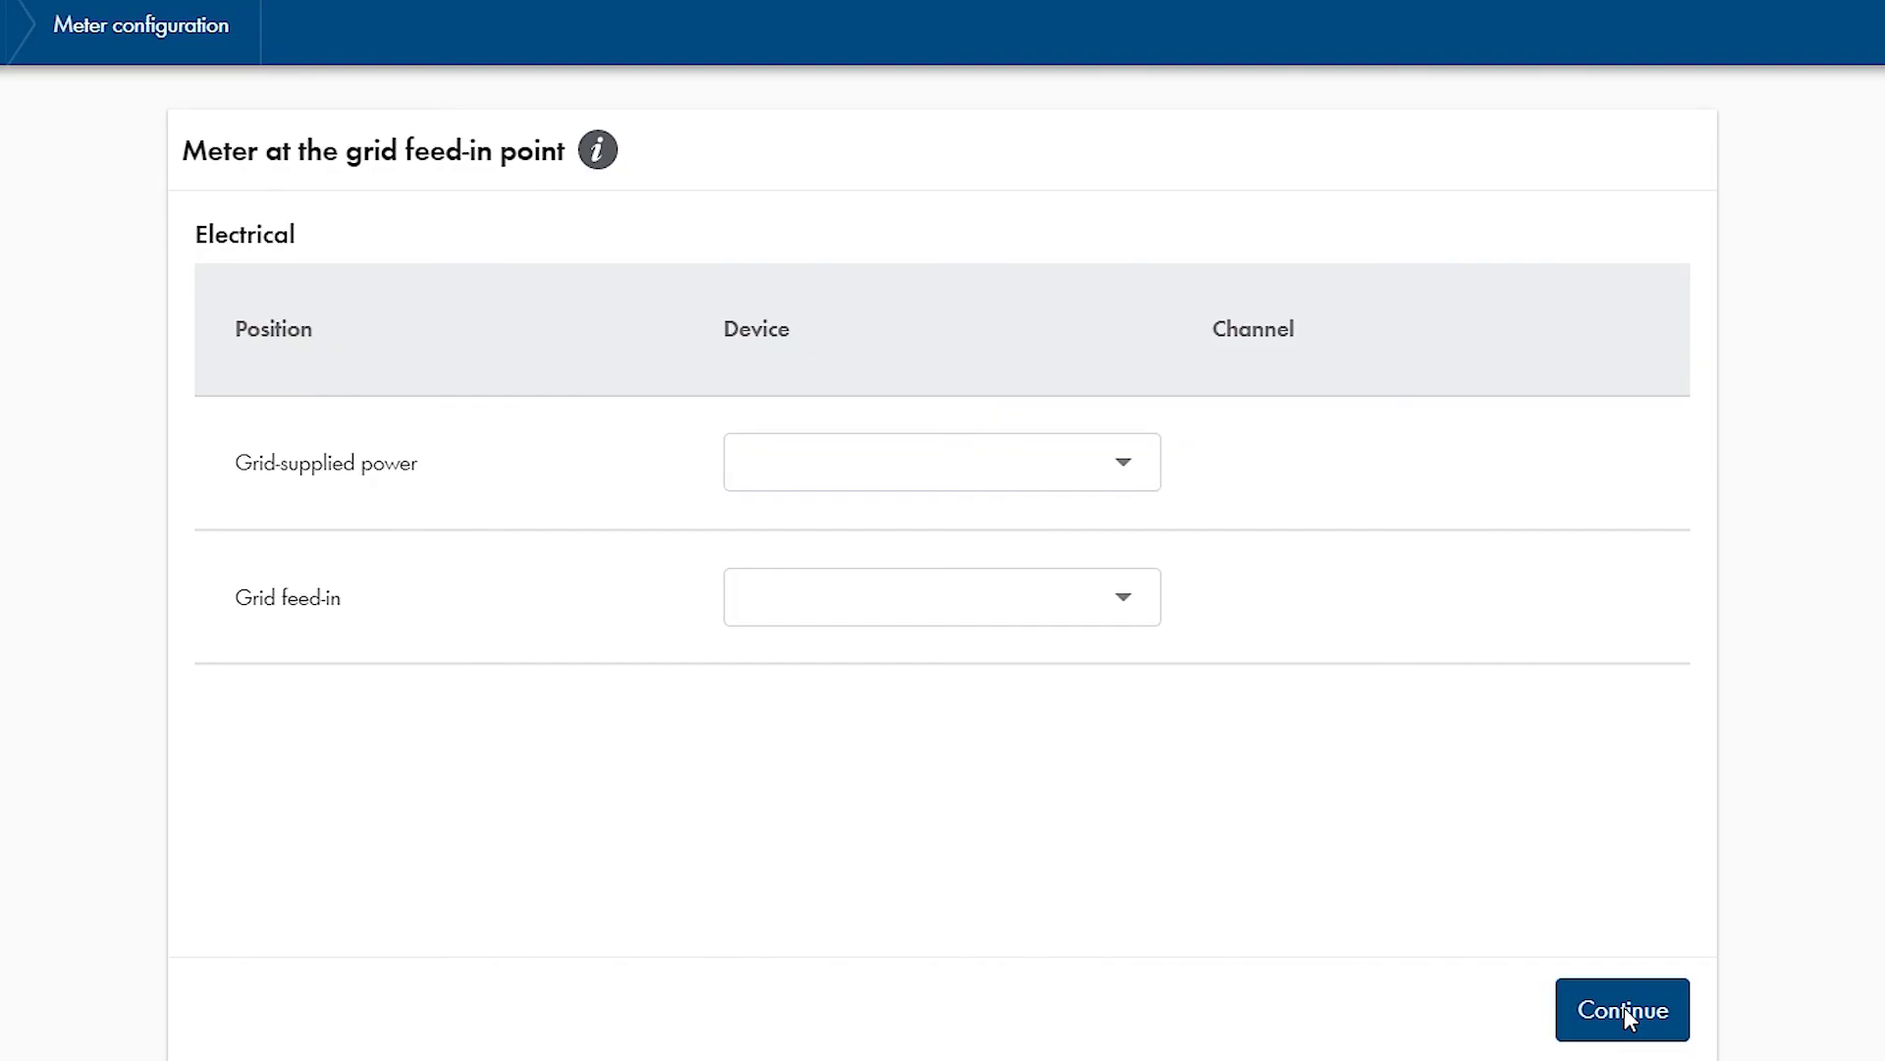
click(1122, 461)
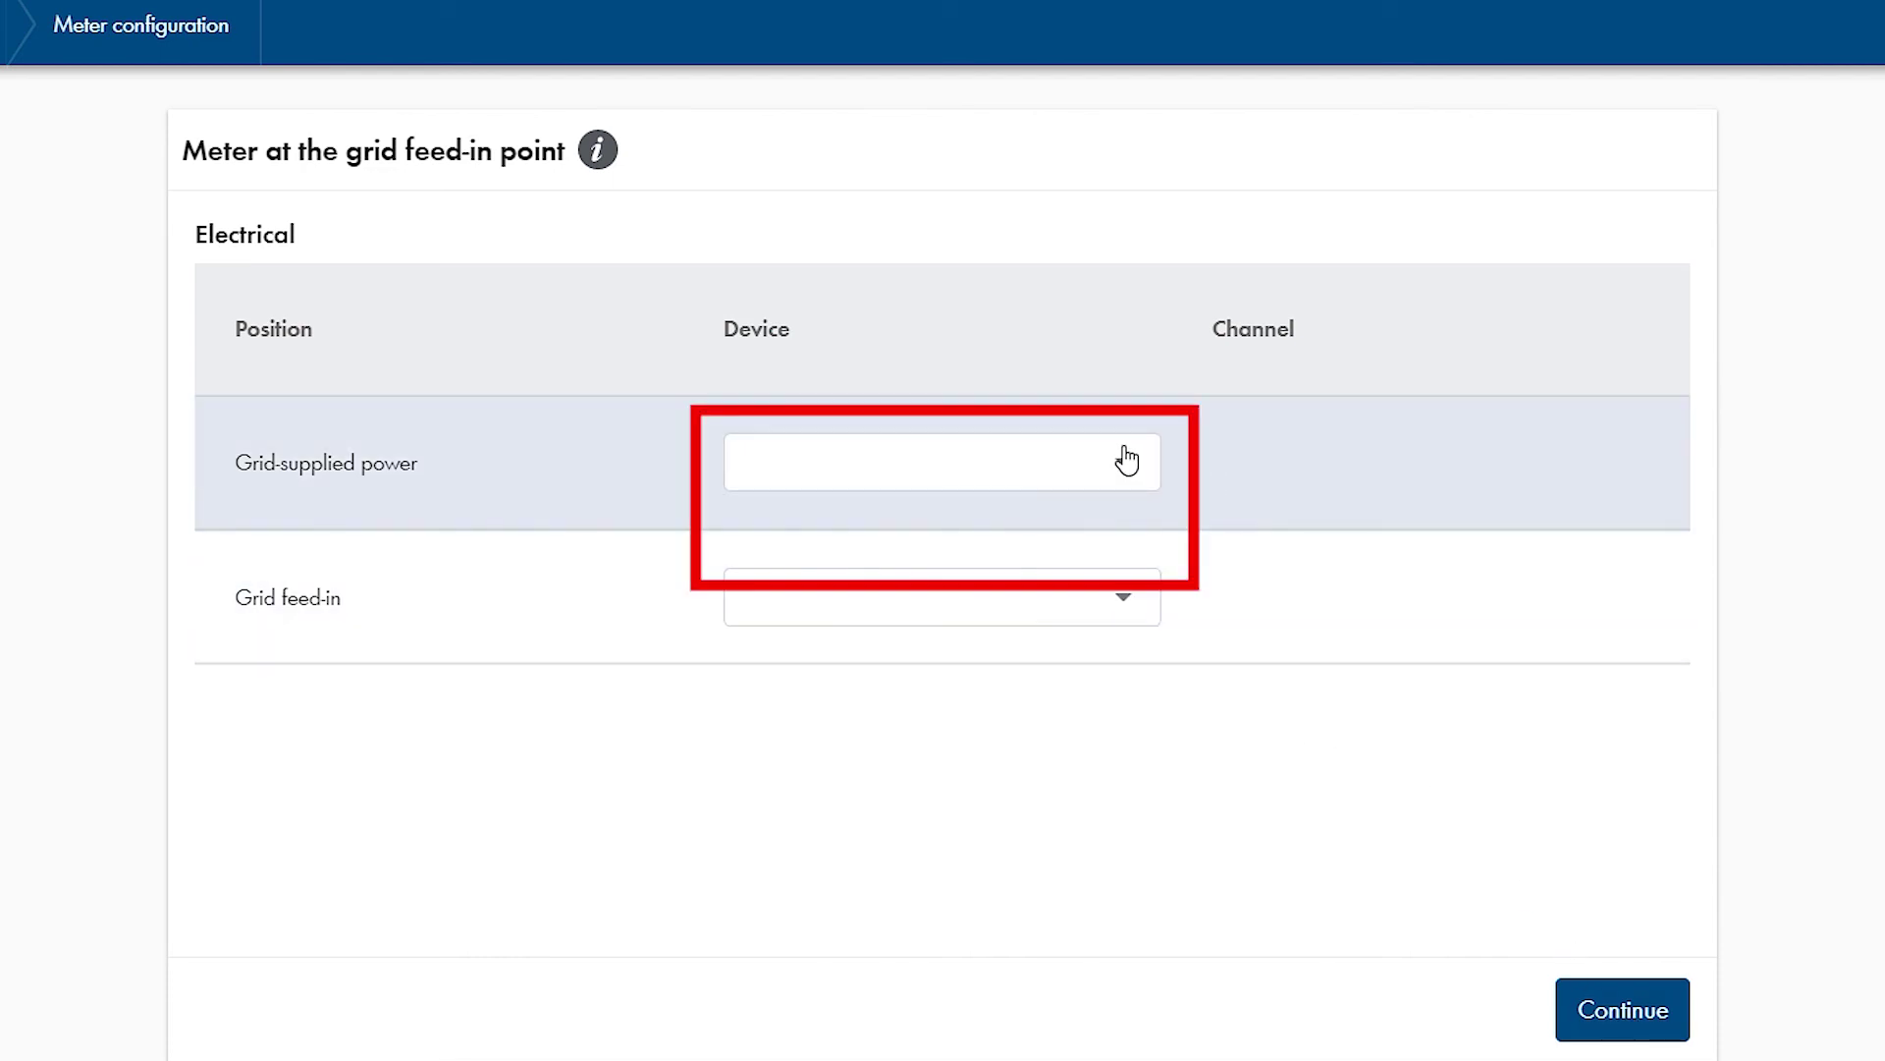
click(1080, 533)
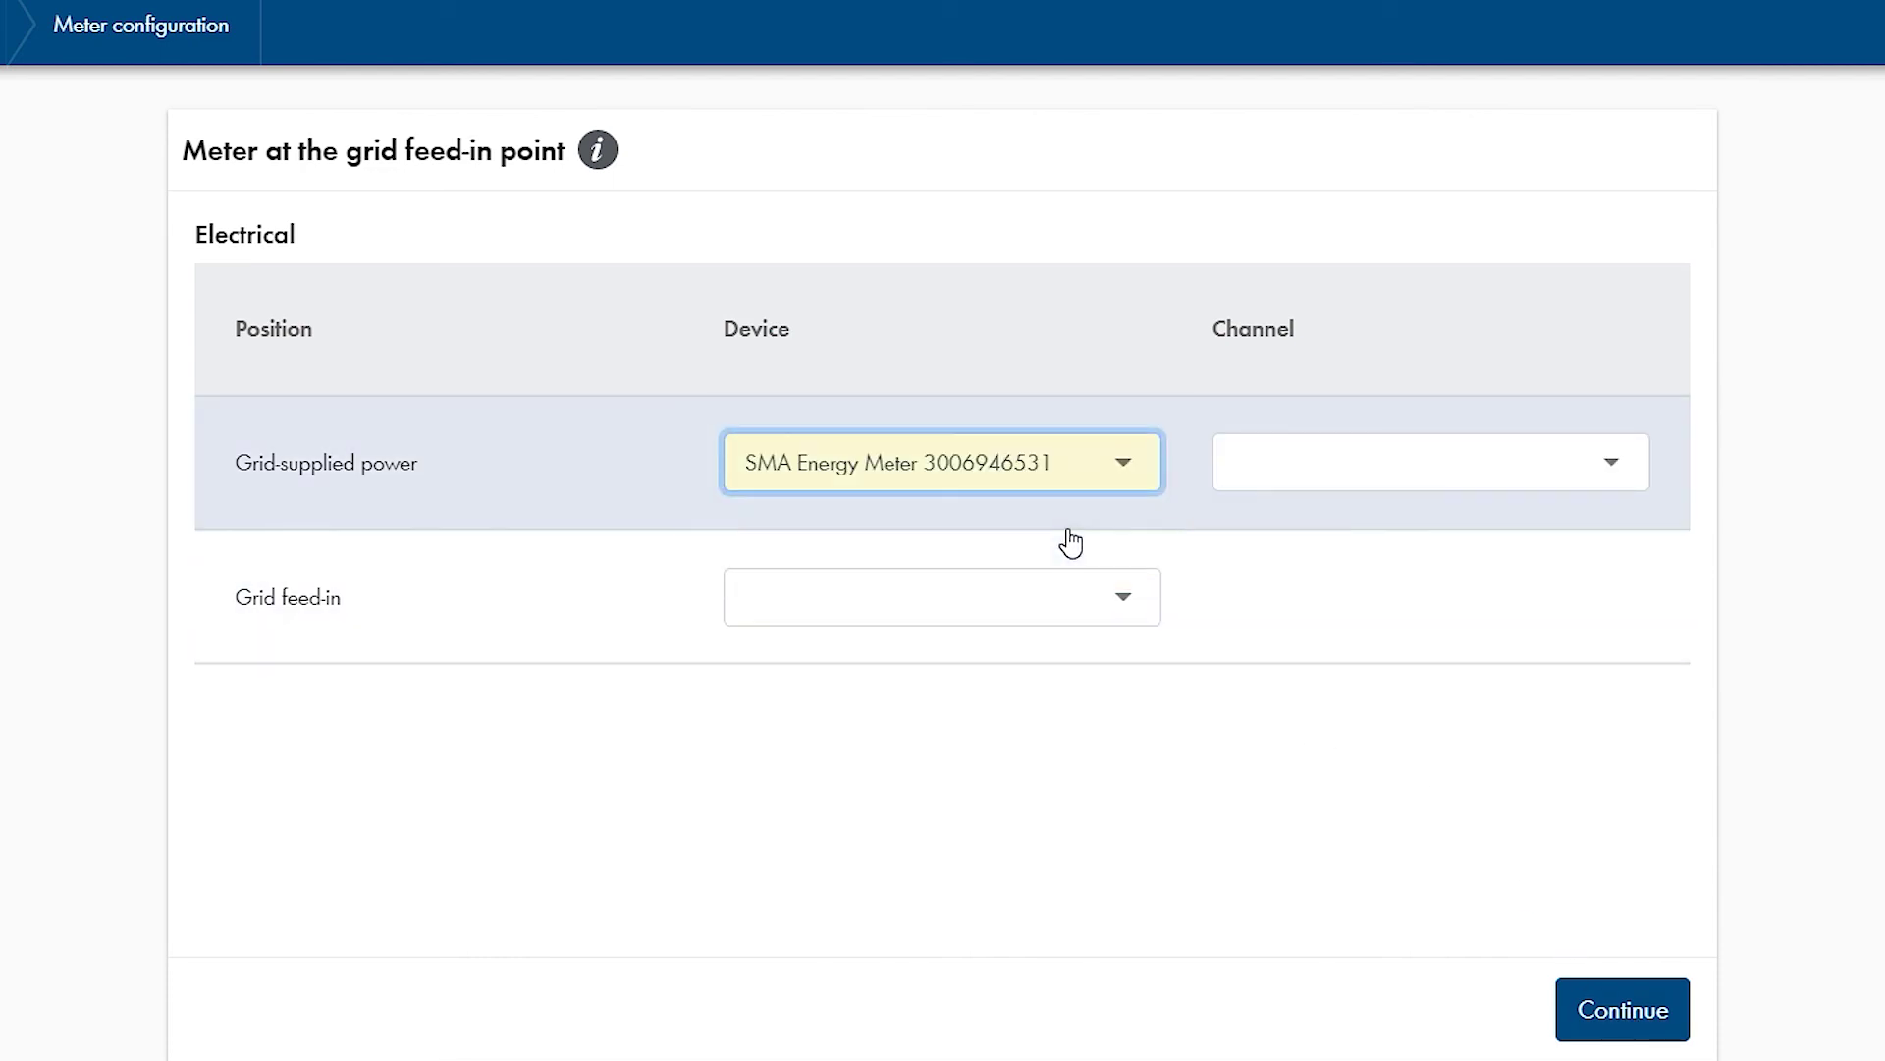
click(1317, 475)
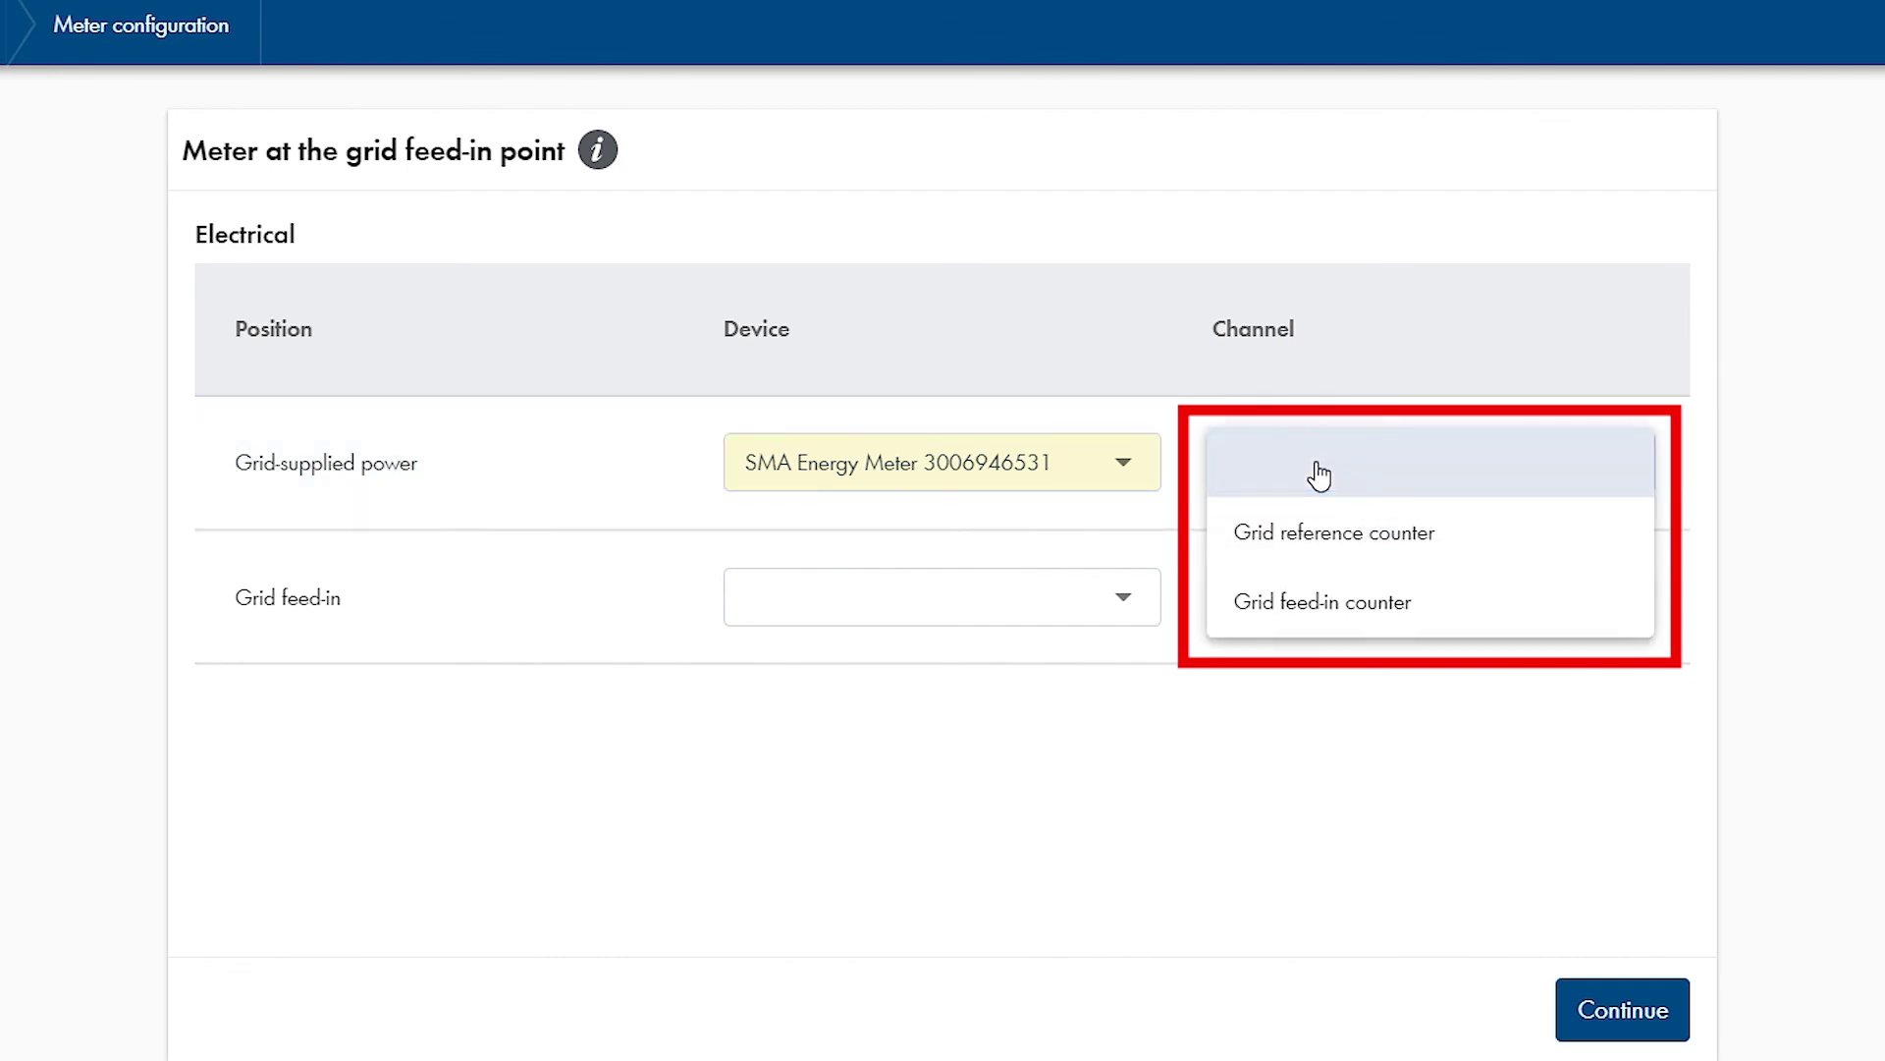
click(1322, 540)
click(1117, 601)
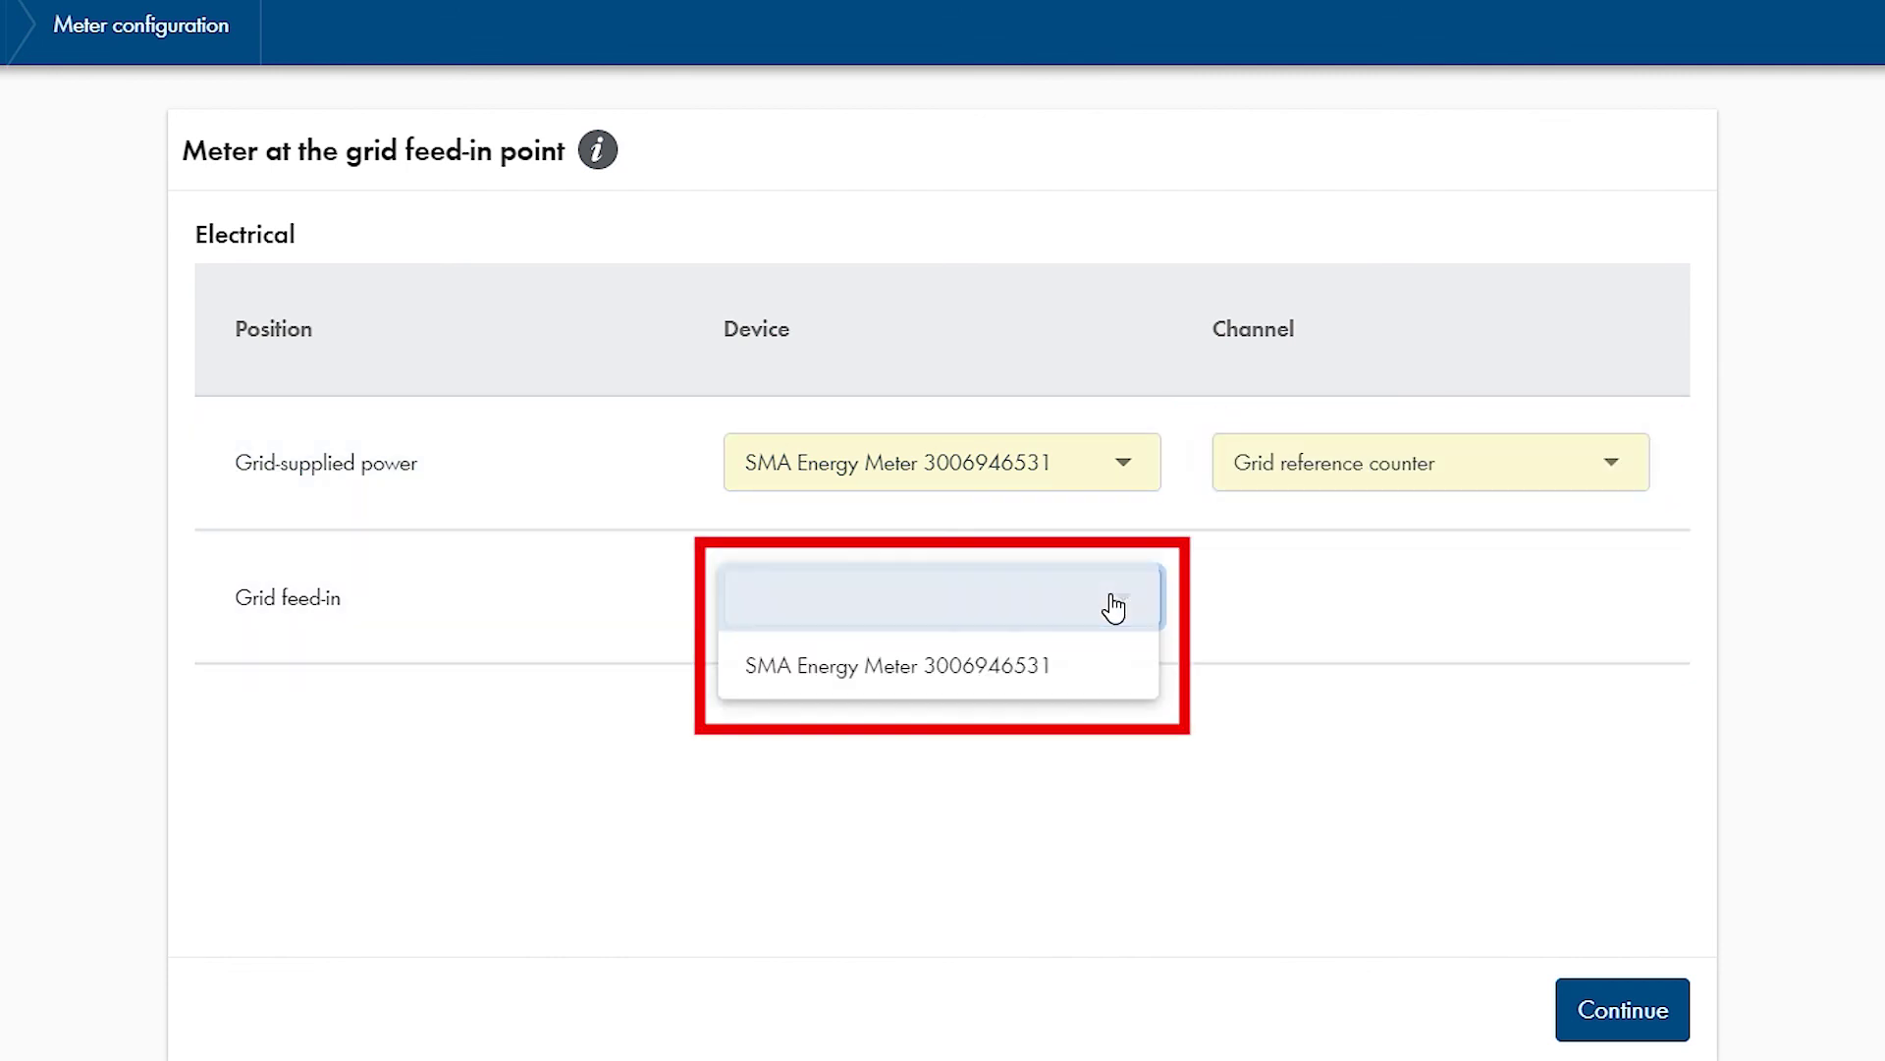
click(1058, 671)
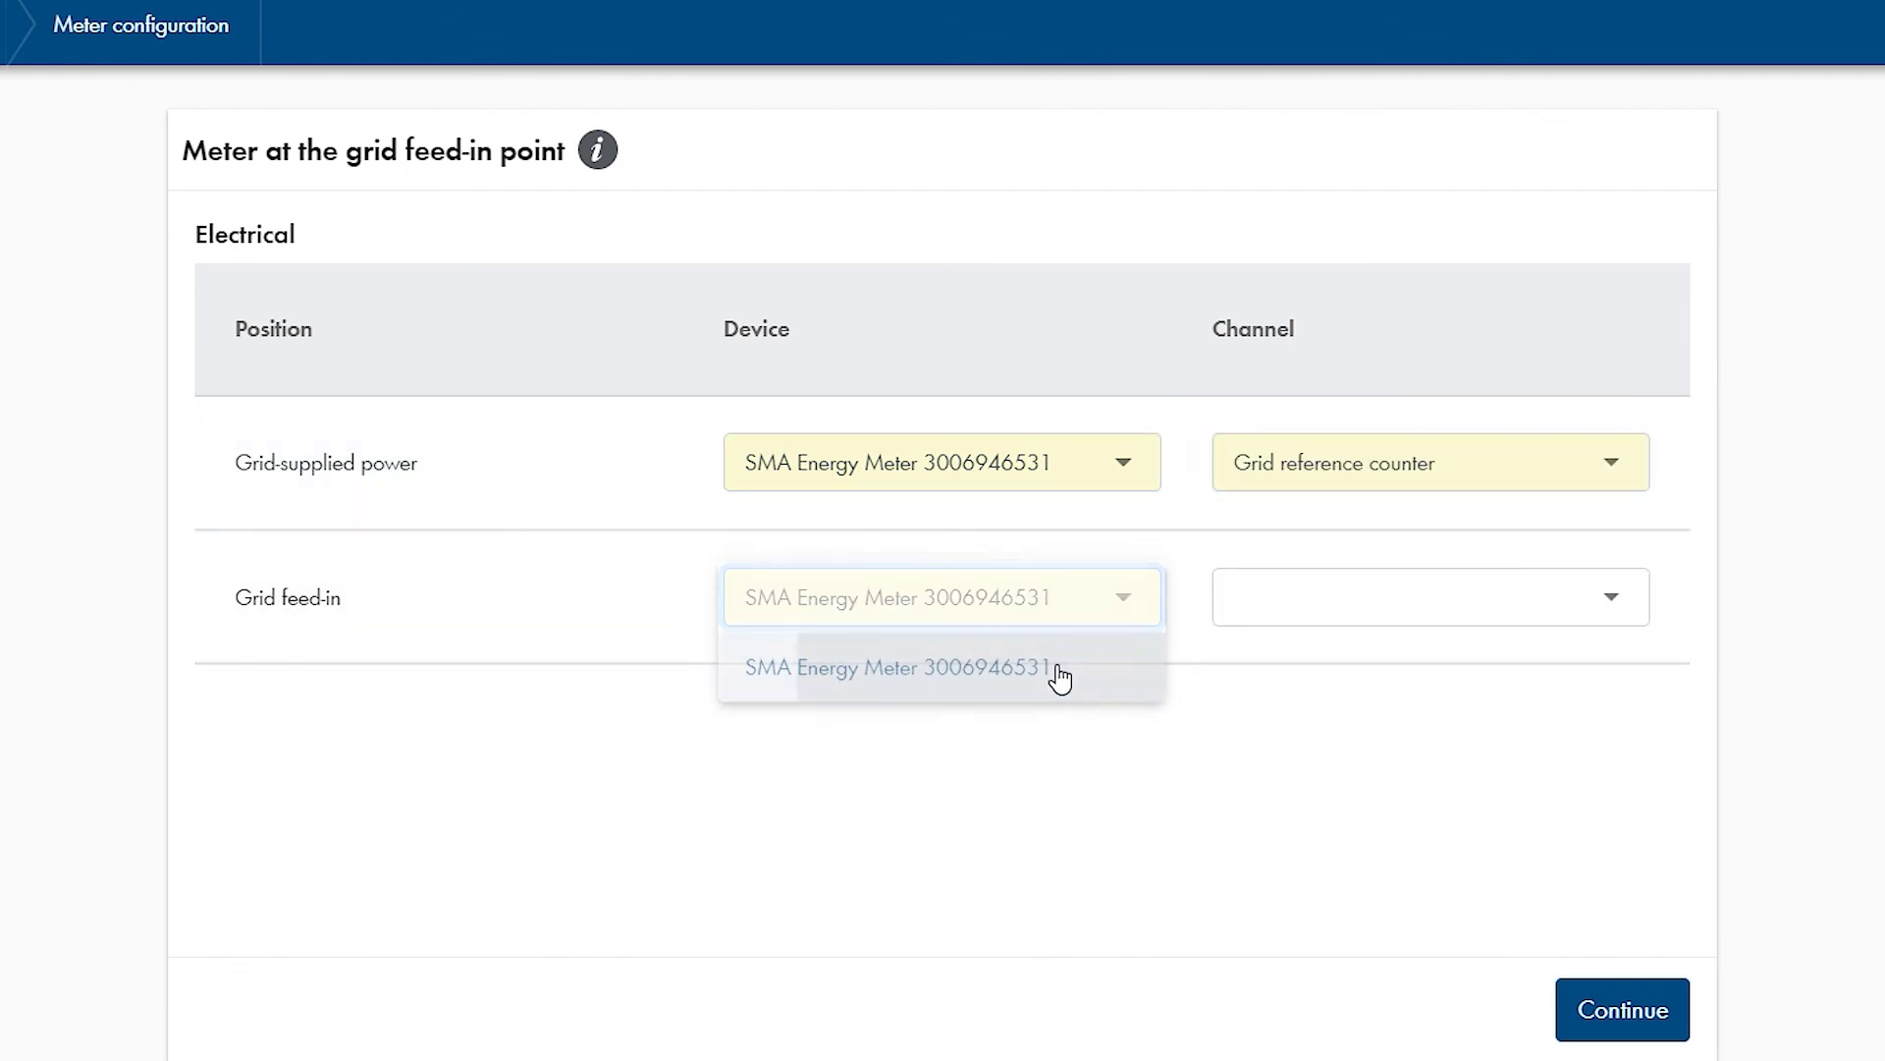
click(1293, 615)
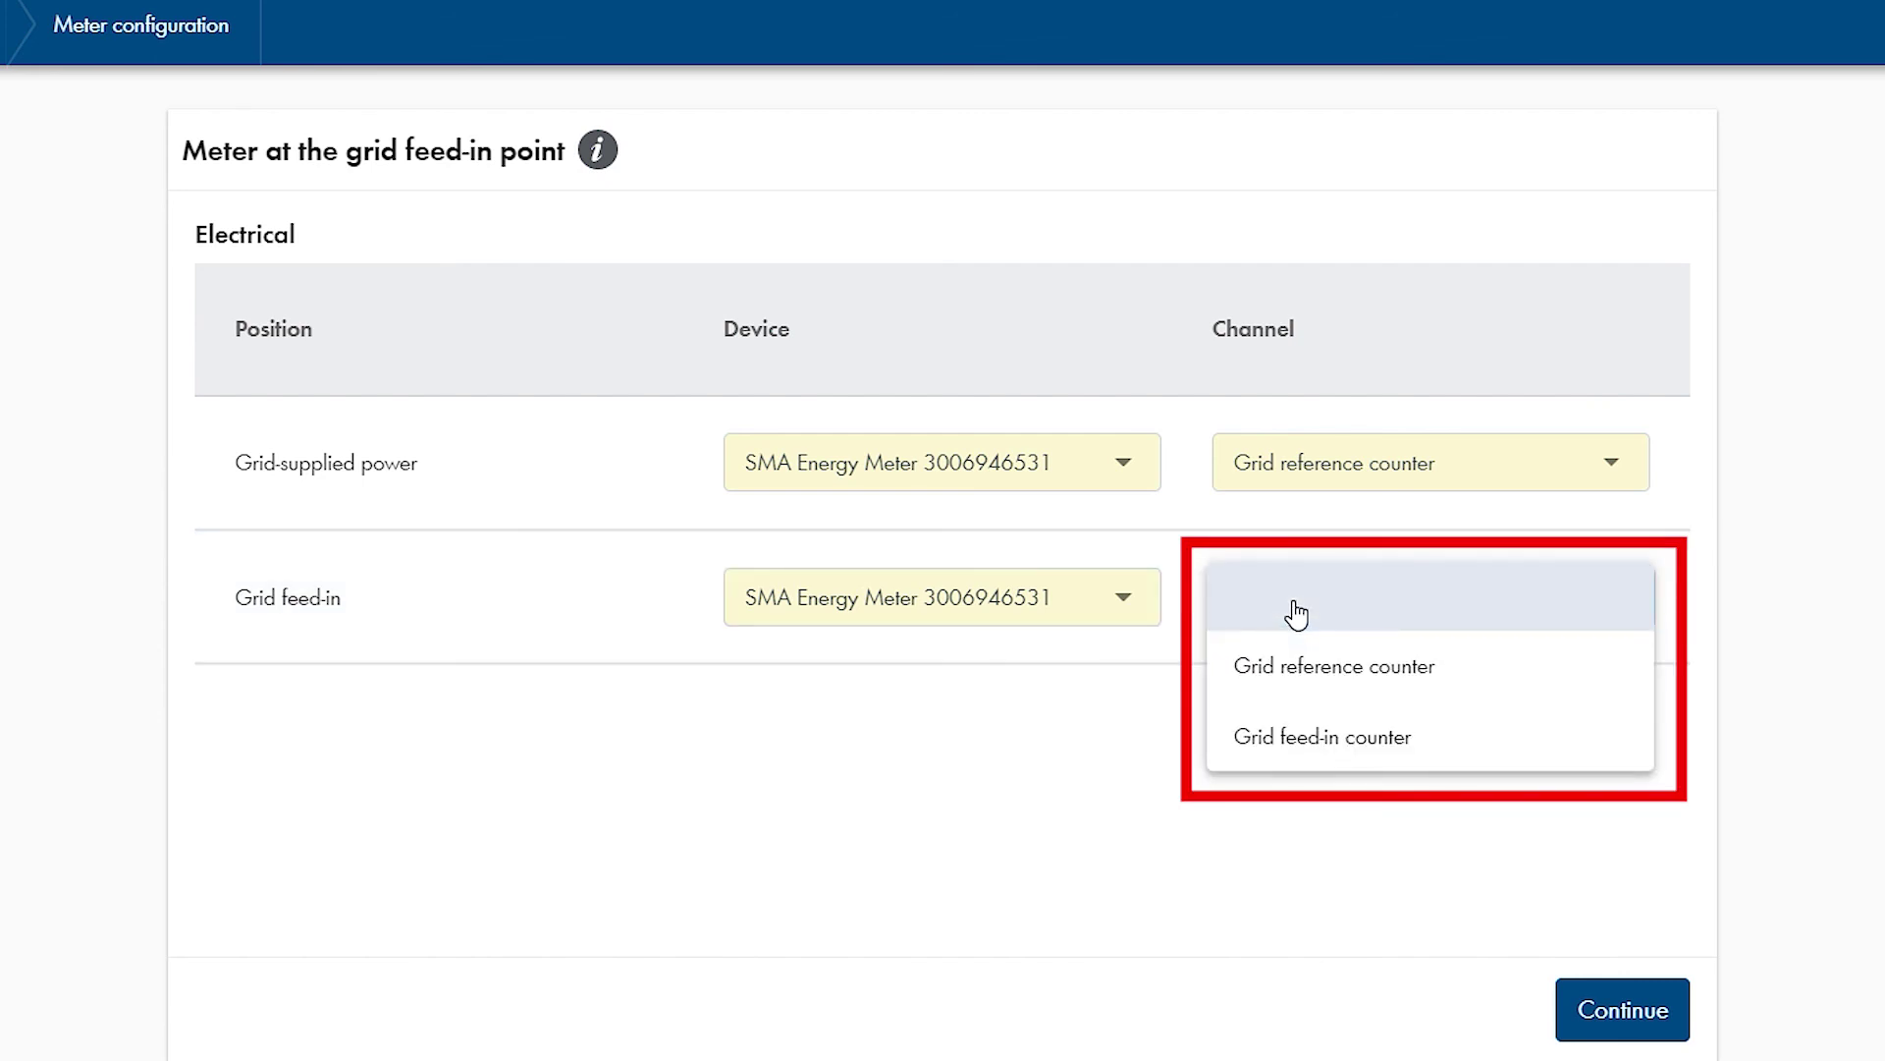
click(1328, 749)
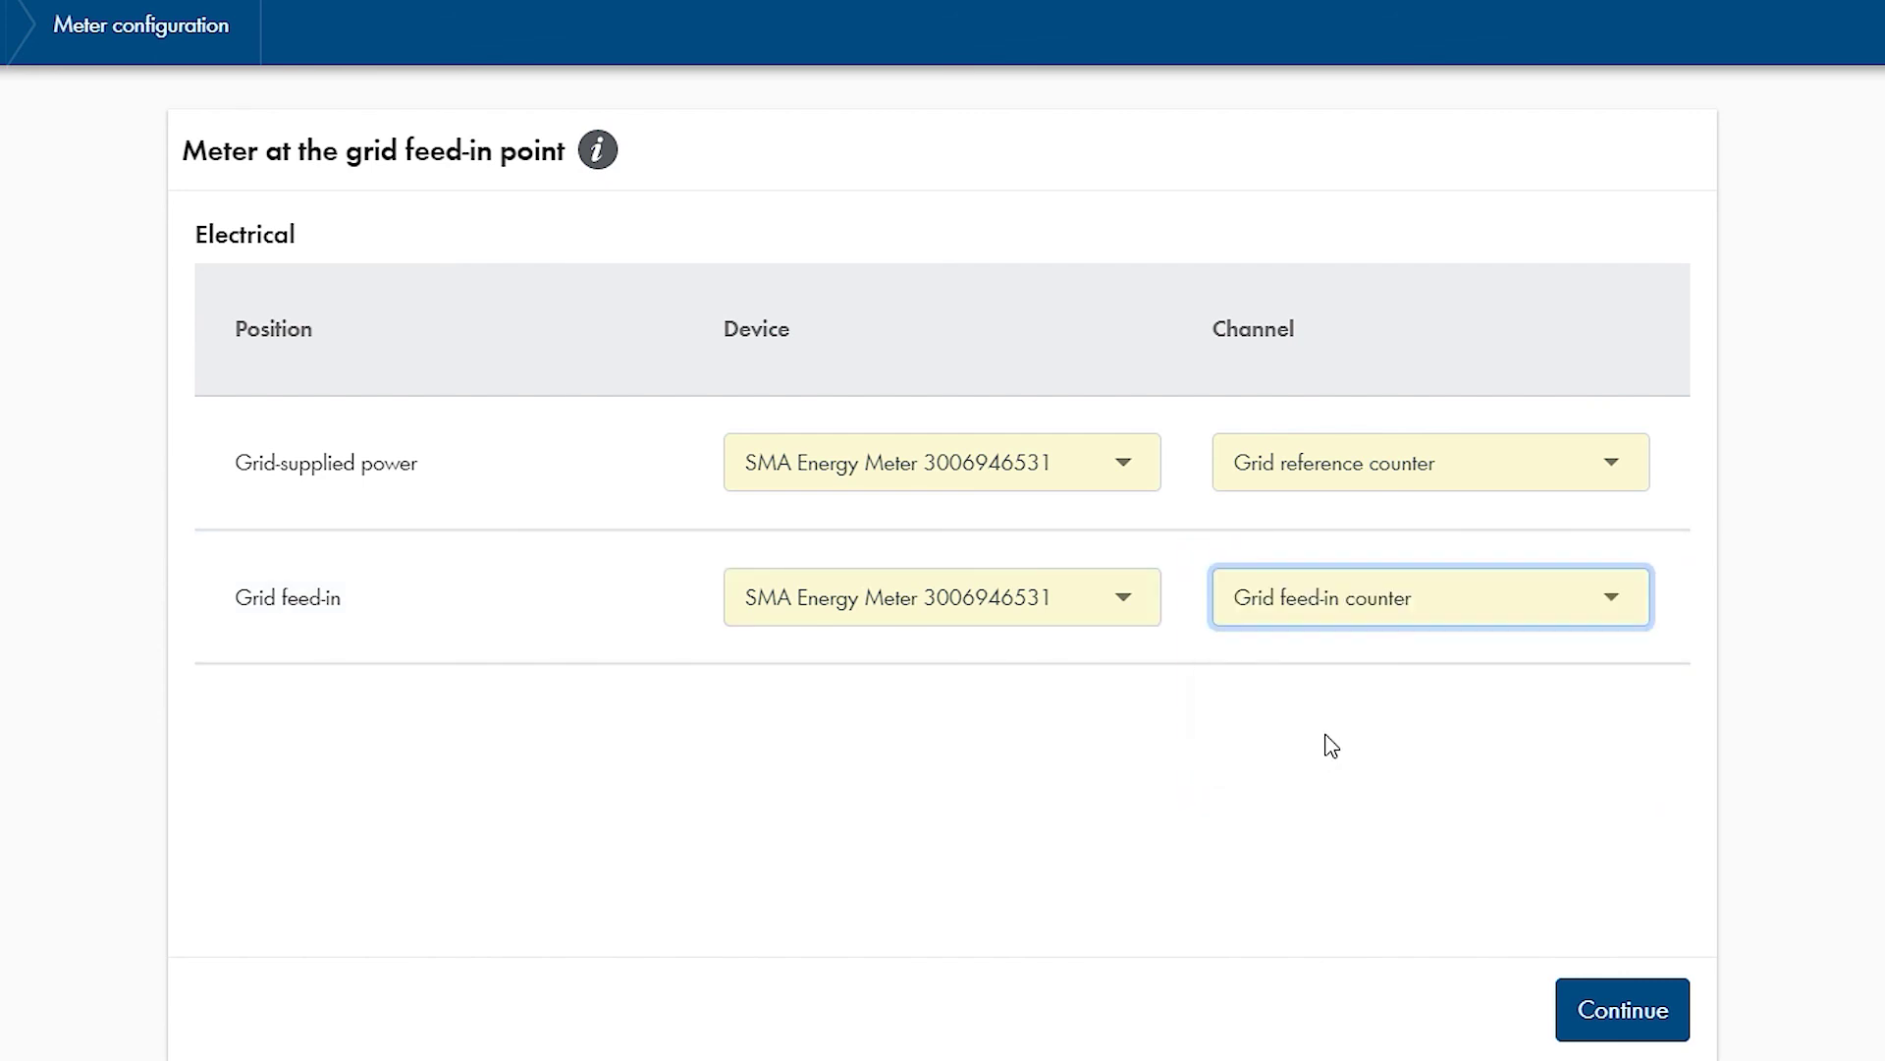
- Confirm the meter assignment and finish commissioning with Active power control left unchecked
click(1611, 1017)
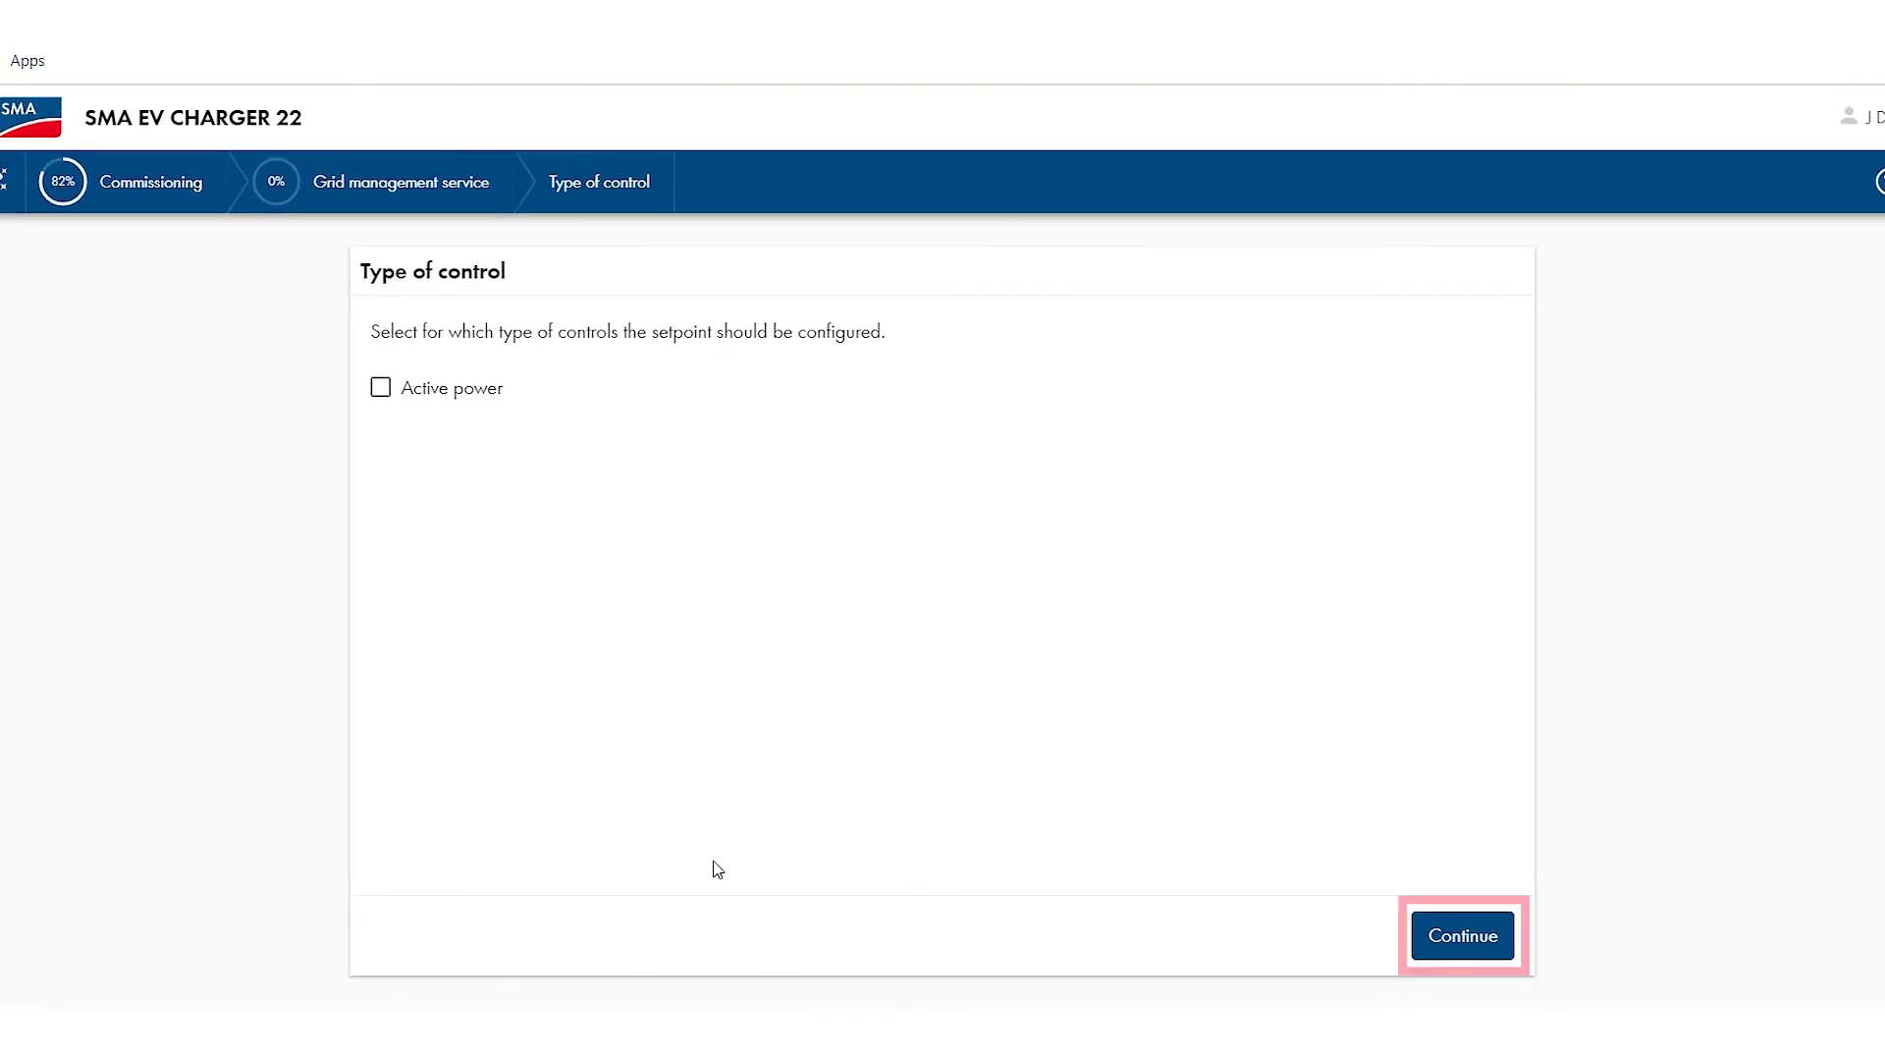
click(1473, 944)
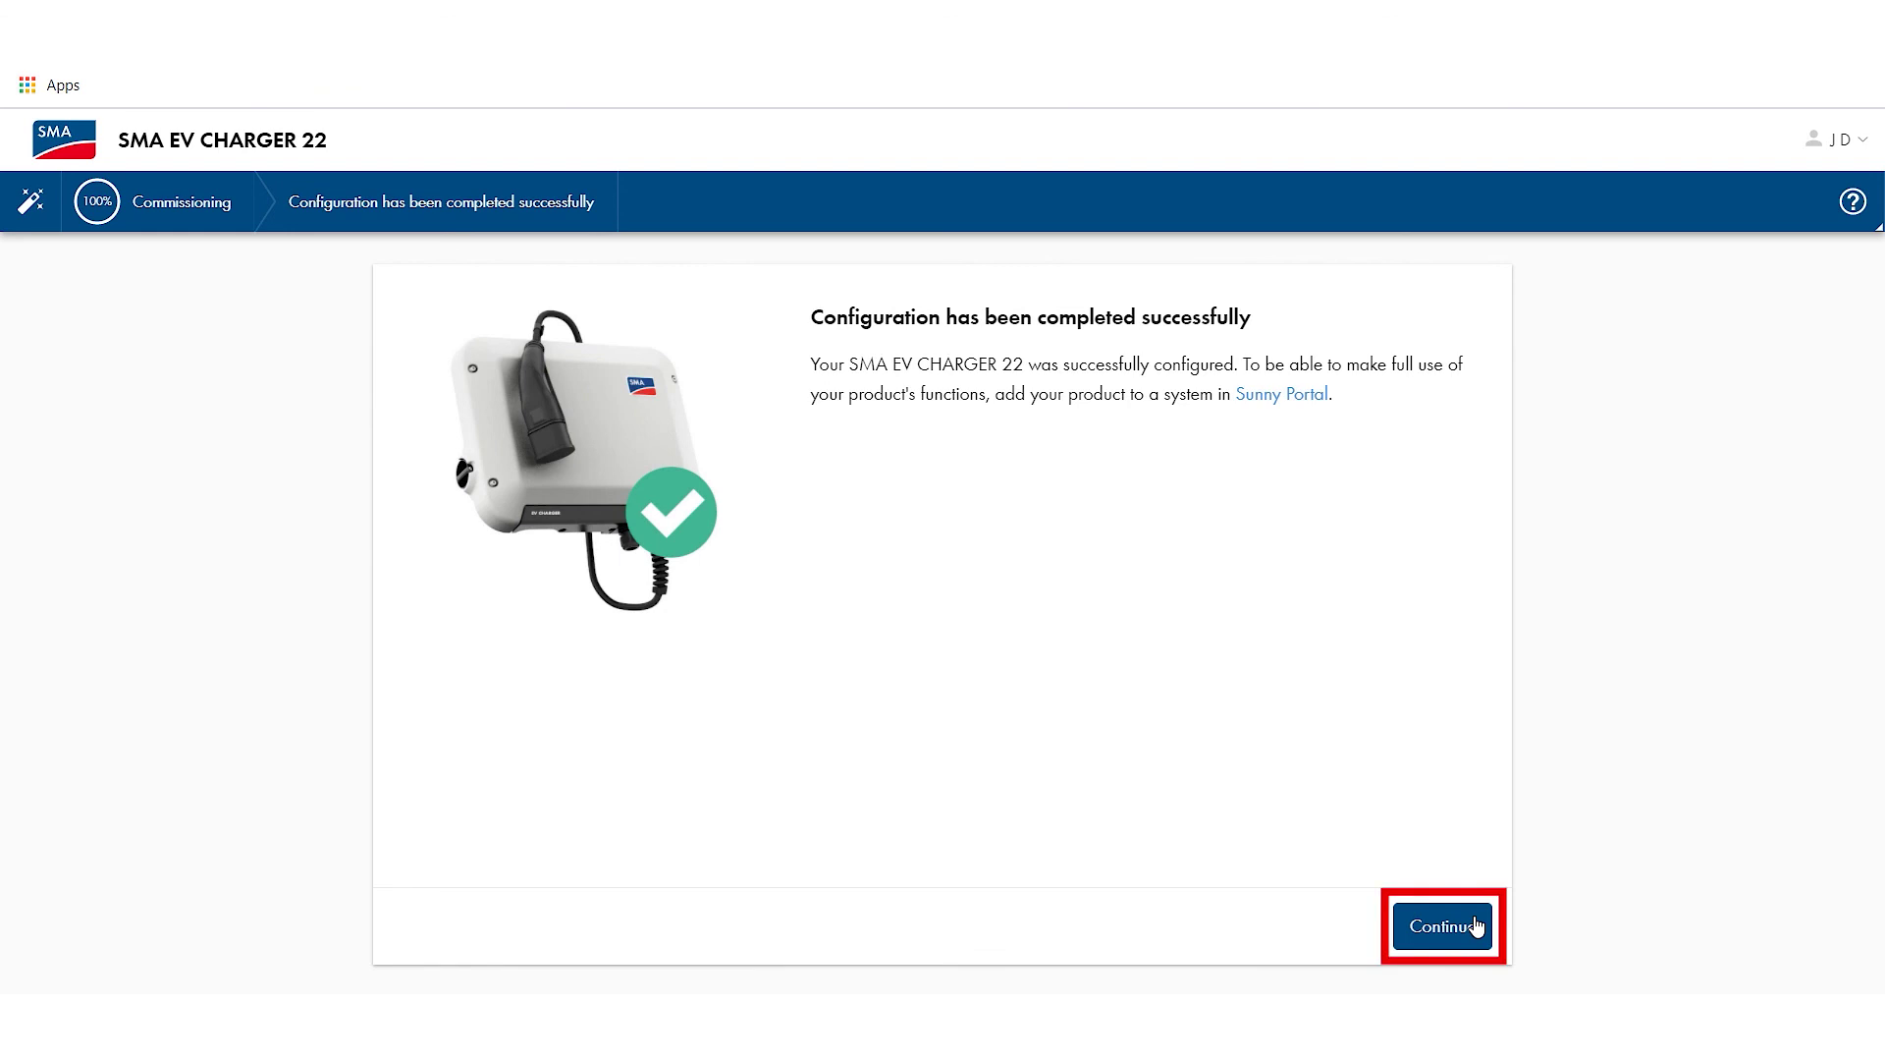
- Continue from the completion page to the My plant dashboard
click(1476, 925)
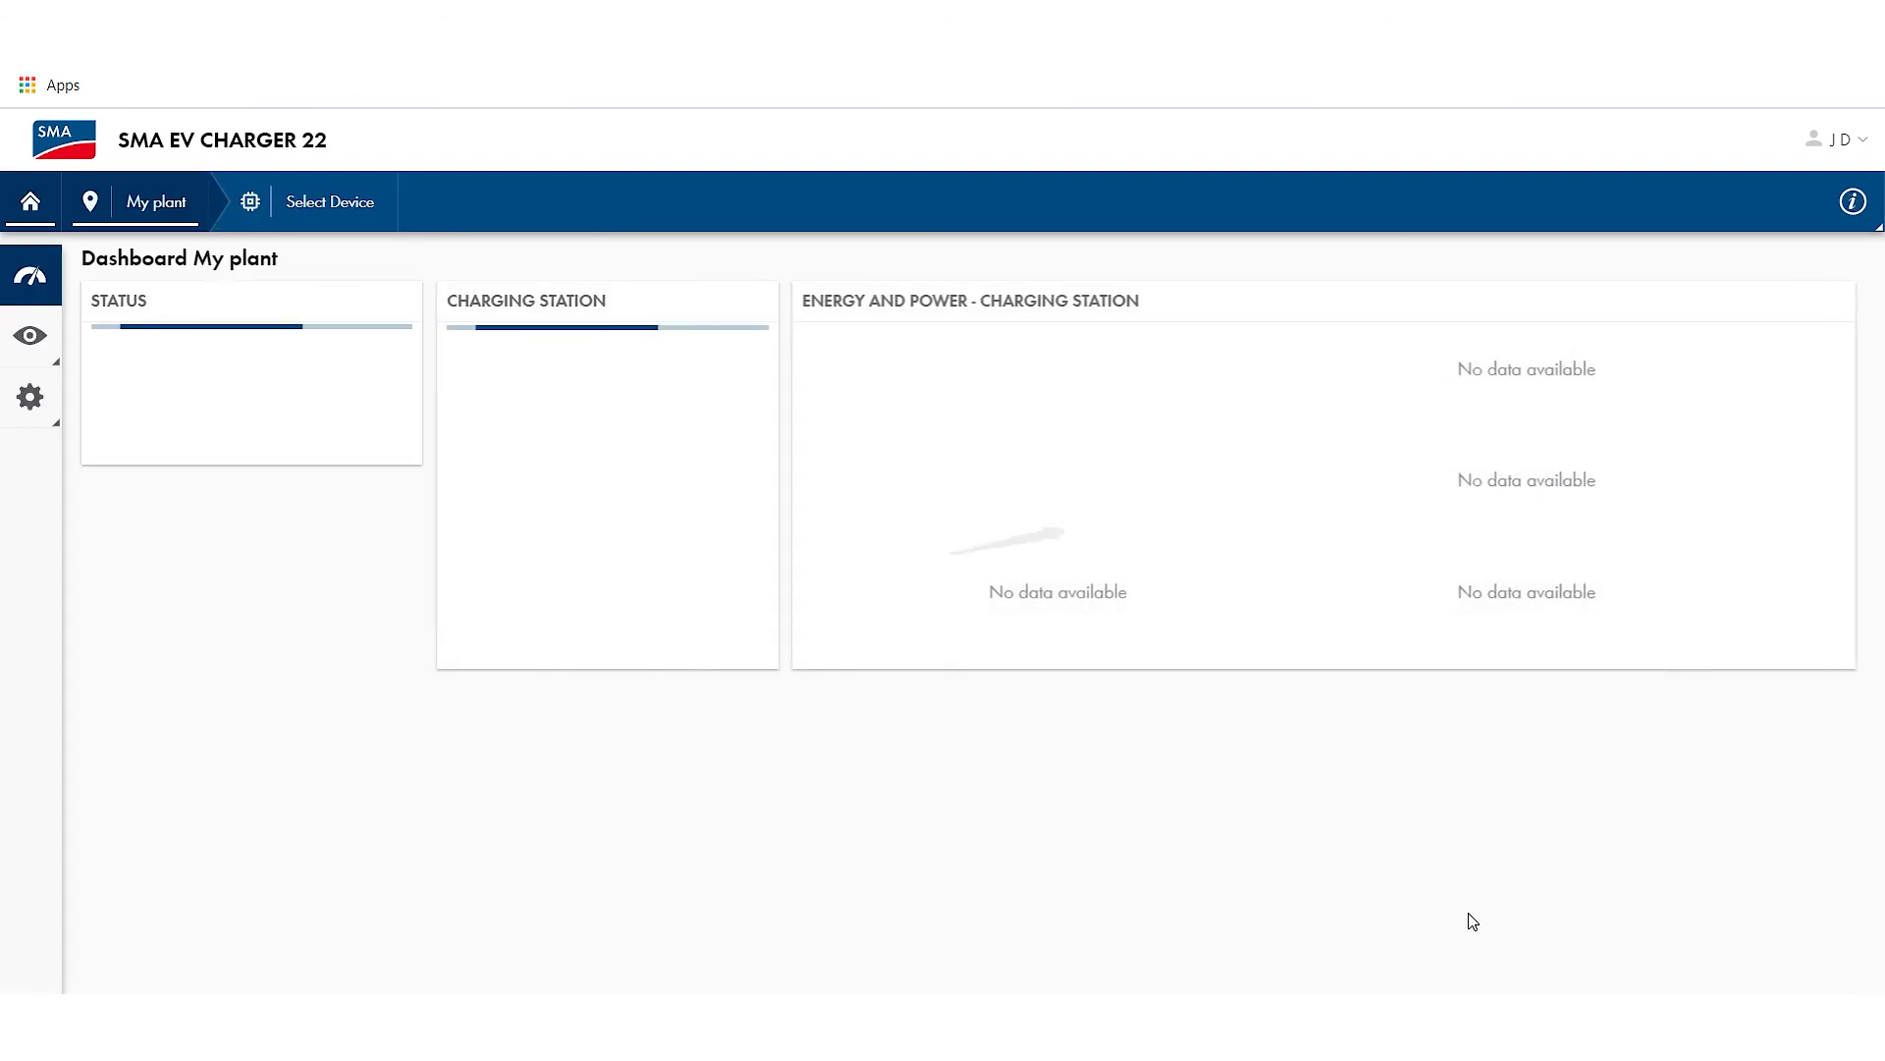